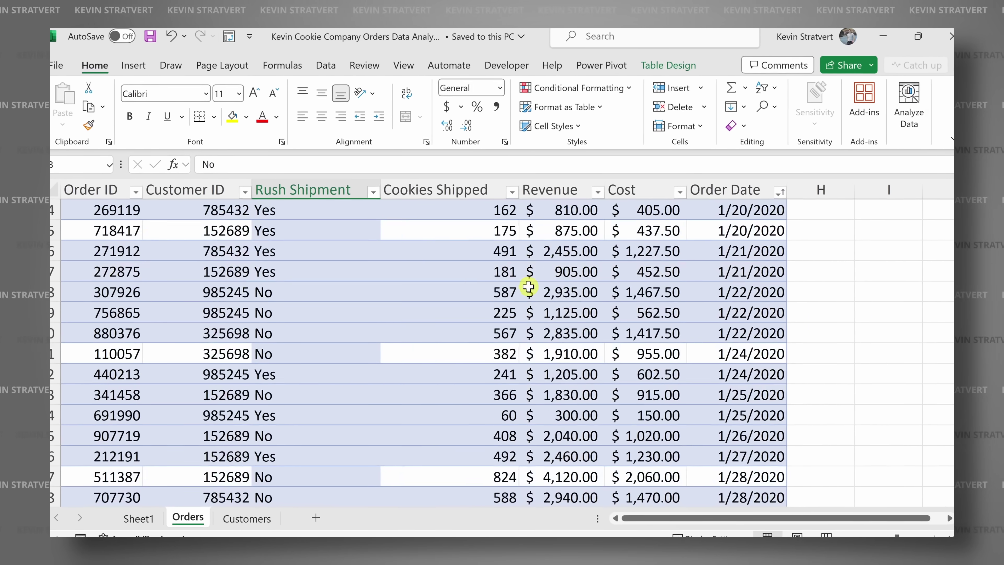
Step: Enter a SUM formula over the column E revenue values under a 'Total Revenue' heading in I1
{"action": "scroll", "coordinate": [529, 286], "scroll_direction": "down", "scroll_amount": 20}
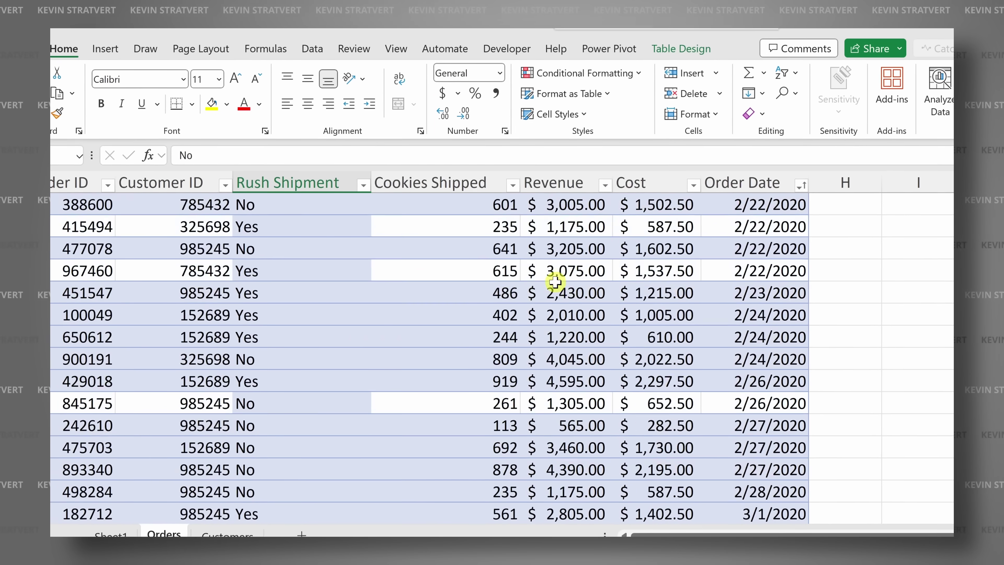
{"action": "scroll", "coordinate": [555, 282], "scroll_direction": "down", "scroll_amount": 20}
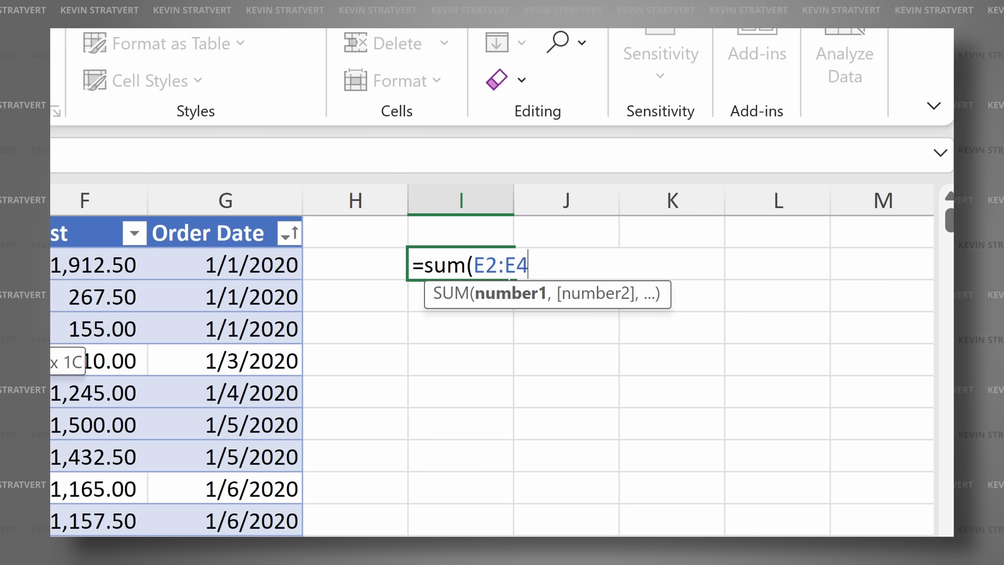
{"action": "key", "text": "shift+Down"}
{"action": "key", "text": "shift+Down"}
{"action": "key", "text": "shift+Down"}
{"action": "key", "text": "shift+Down"}
{"action": "key", "text": "shift+Down"}
{"action": "key", "text": "shift+Down"}
{"action": "key", "text": "shift+Down"}
{"action": "key", "text": "shift+Down"}
{"action": "key", "text": "shift+Down"}
{"action": "key", "text": "shift+Down"}
{"action": "key", "text": "shift+Down"}
{"action": "key", "text": "shift+Down"}
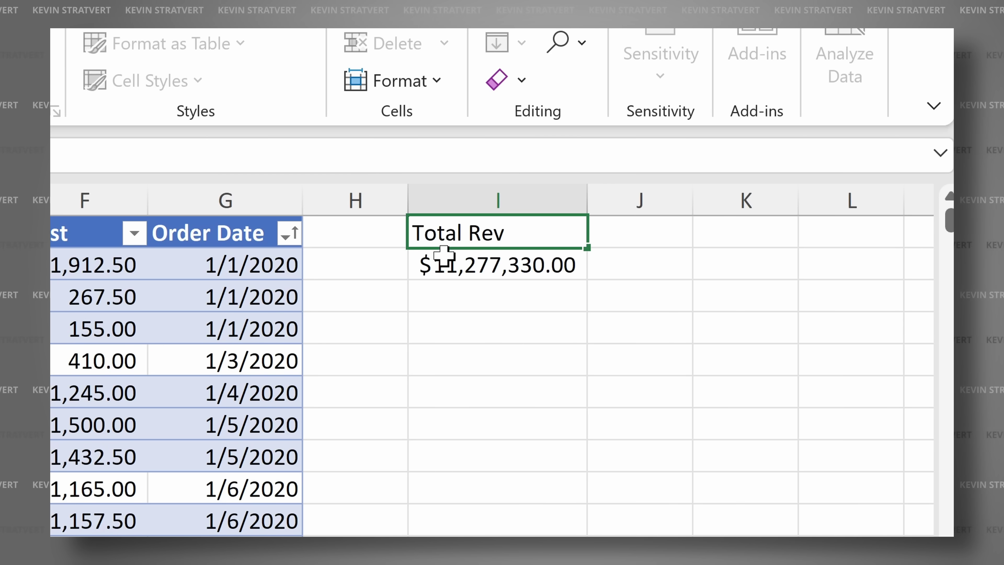
{"action": "type", "text": "enue"}
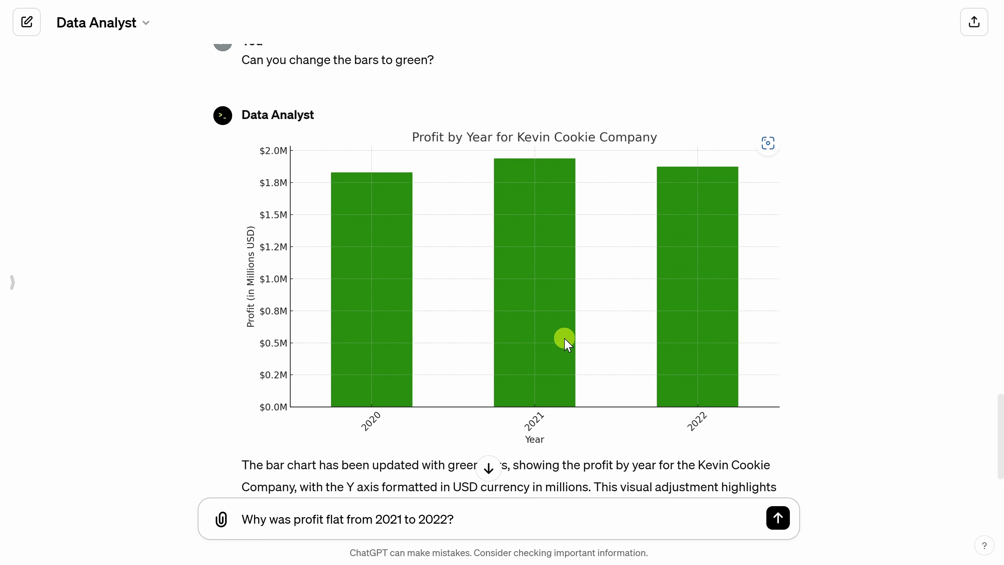
{"action": "scroll", "coordinate": [538, 229], "scroll_direction": "up", "scroll_amount": 1}
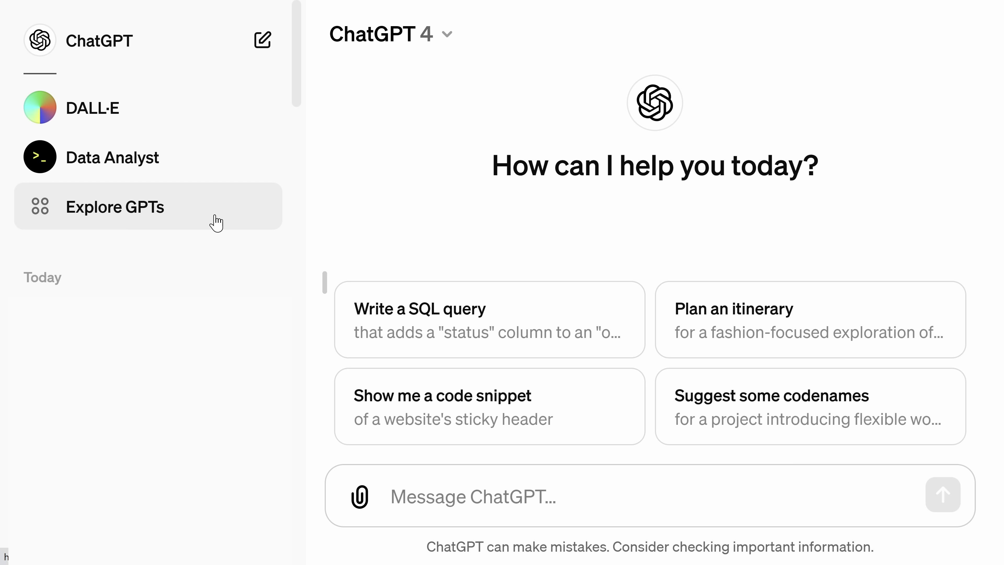
Step: Open Explore GPTs and scroll through the Featured, Trending and By ChatGPT sections
{"action": "left_click", "coordinate": [210, 226]}
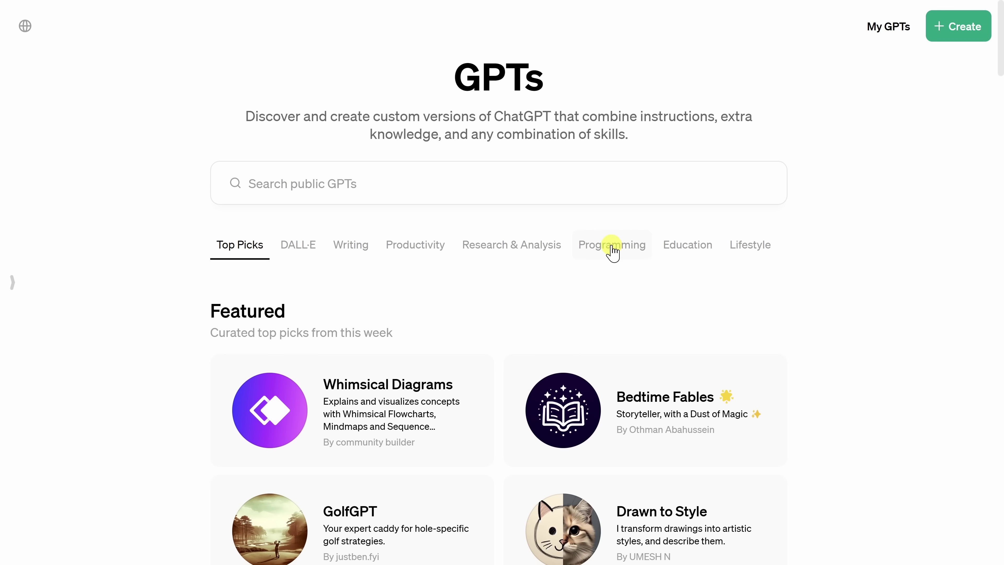
{"action": "scroll", "coordinate": [788, 227], "scroll_direction": "down", "scroll_amount": 4}
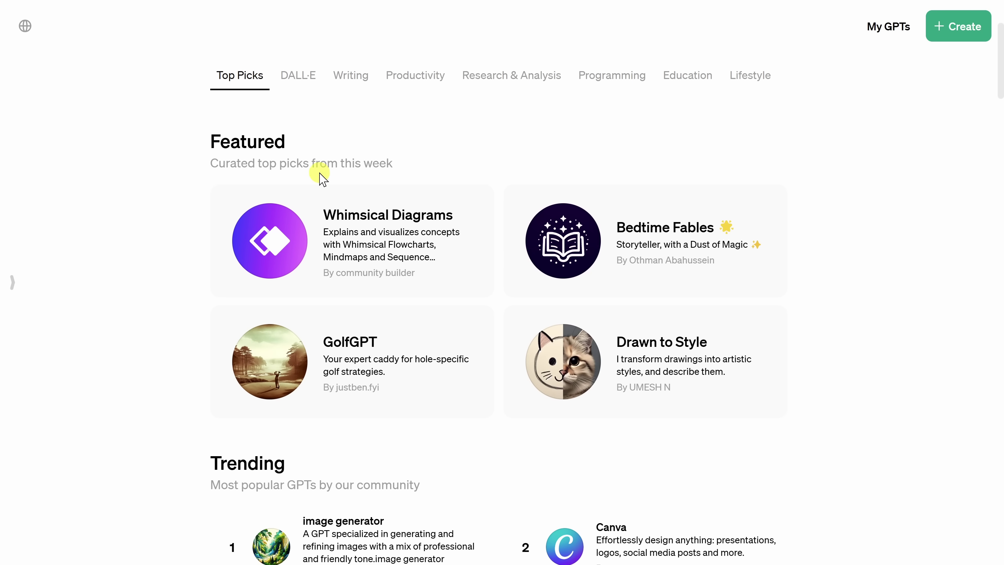
{"action": "scroll", "coordinate": [340, 214], "scroll_direction": "down", "scroll_amount": 2}
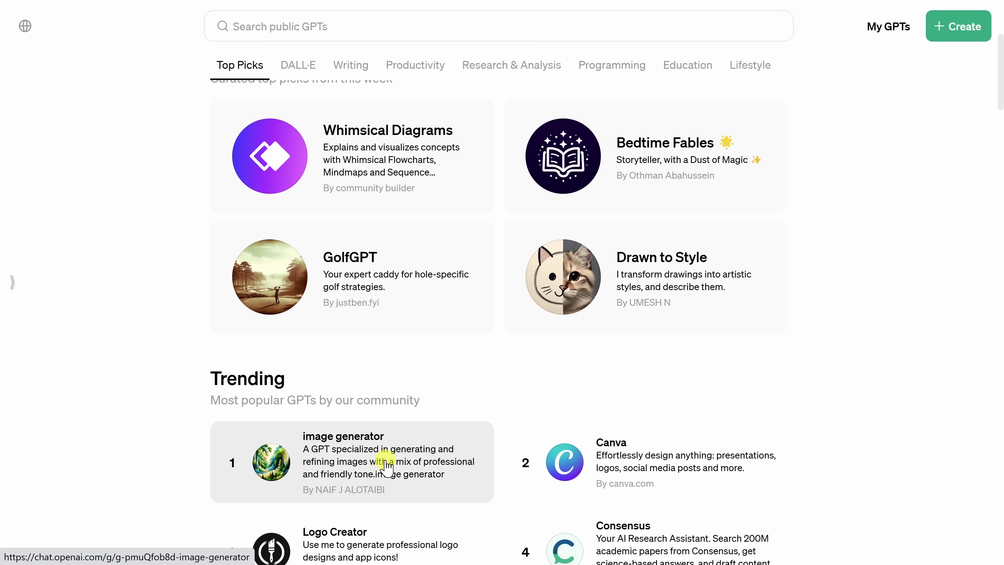
{"action": "scroll", "coordinate": [386, 460], "scroll_direction": "up", "scroll_amount": 2}
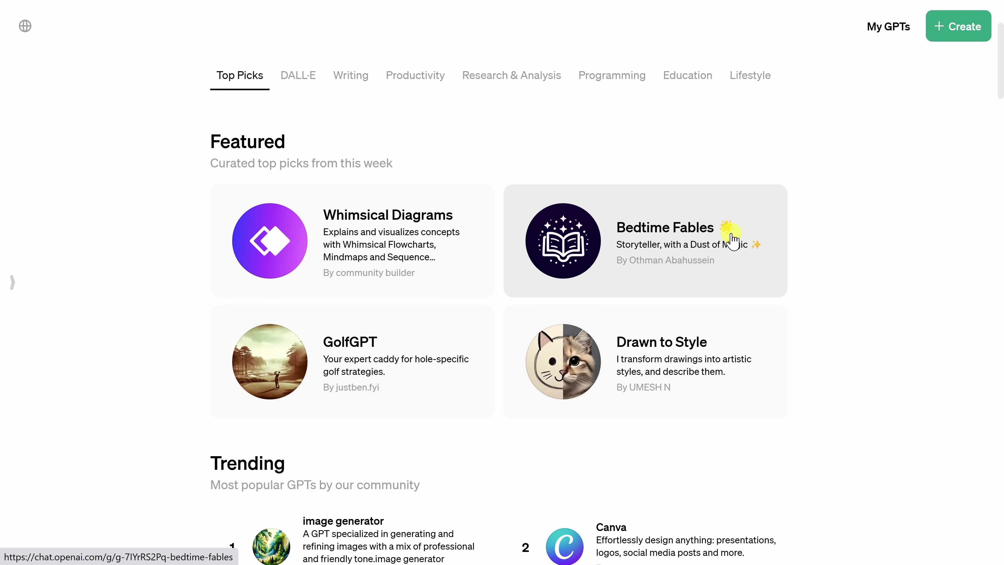
{"action": "scroll", "coordinate": [731, 239], "scroll_direction": "down", "scroll_amount": 6}
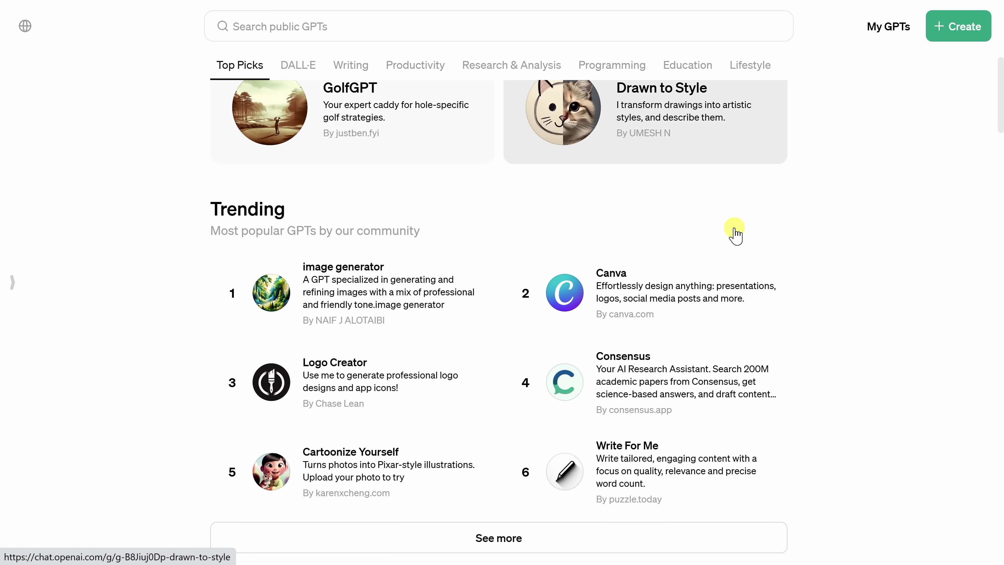
{"action": "scroll", "coordinate": [731, 229], "scroll_direction": "down", "scroll_amount": 2}
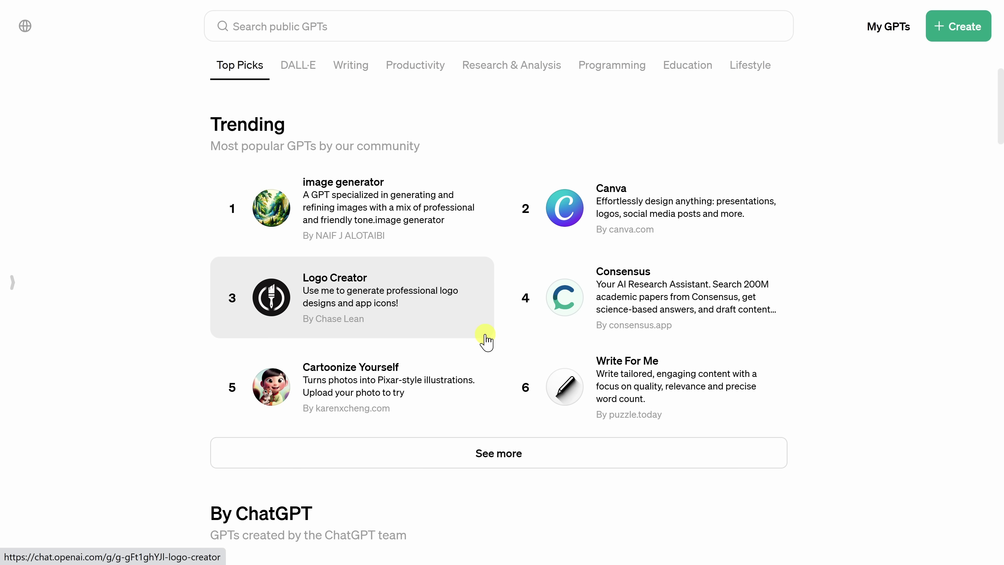
{"action": "scroll", "coordinate": [484, 334], "scroll_direction": "down", "scroll_amount": 6}
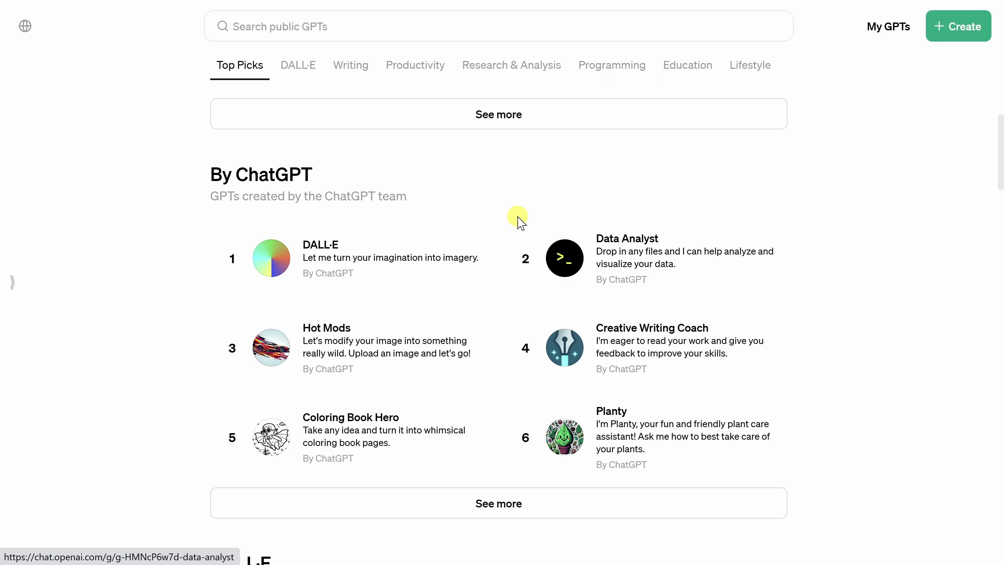
Step: Expand the By ChatGPT list with See more and open the Data Analyst GPT
{"action": "scroll", "coordinate": [505, 362], "scroll_direction": "down", "scroll_amount": 2}
{"action": "left_click", "coordinate": [542, 426]}
{"action": "scroll", "coordinate": [668, 292], "scroll_direction": "down", "scroll_amount": 8}
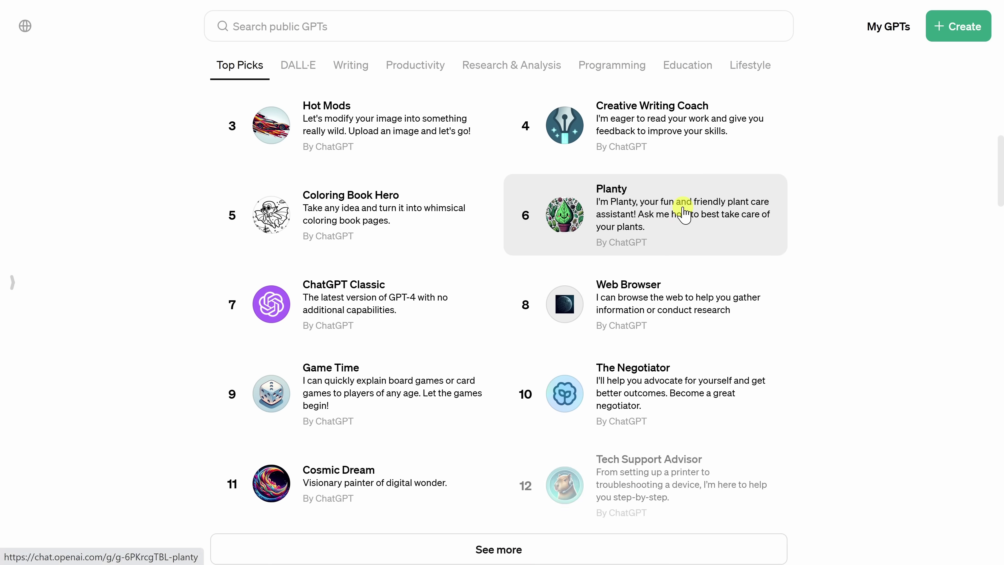
{"action": "scroll", "coordinate": [733, 247], "scroll_direction": "up", "scroll_amount": 8}
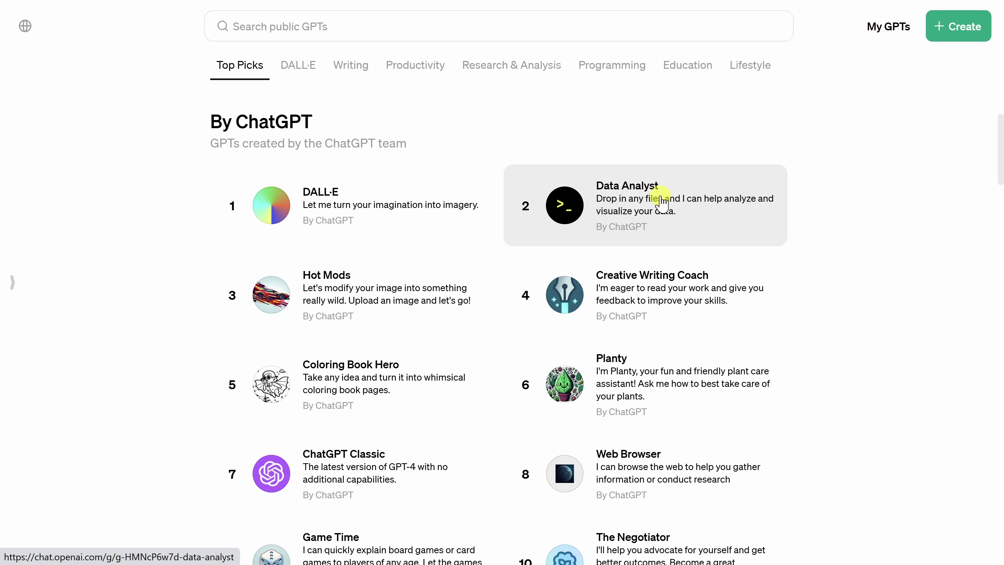
{"action": "left_click", "coordinate": [661, 202]}
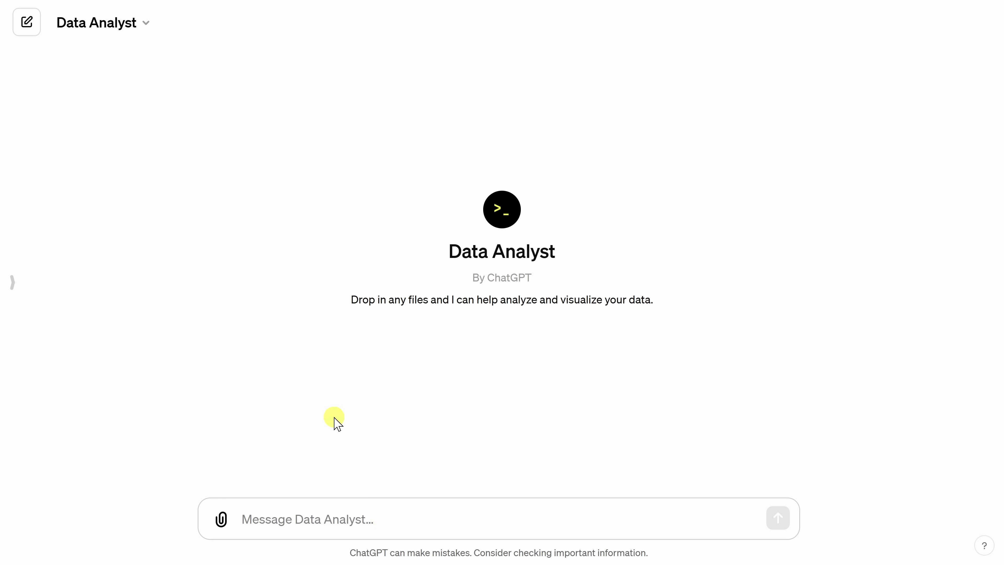
Step: Attach the cookie company orders Excel workbook to the Data Analyst message by dropping it into the chat
{"action": "left_click", "coordinate": [221, 521]}
{"action": "left_click_drag", "start_coordinate": [1003, 377], "coordinate": [538, 344]}
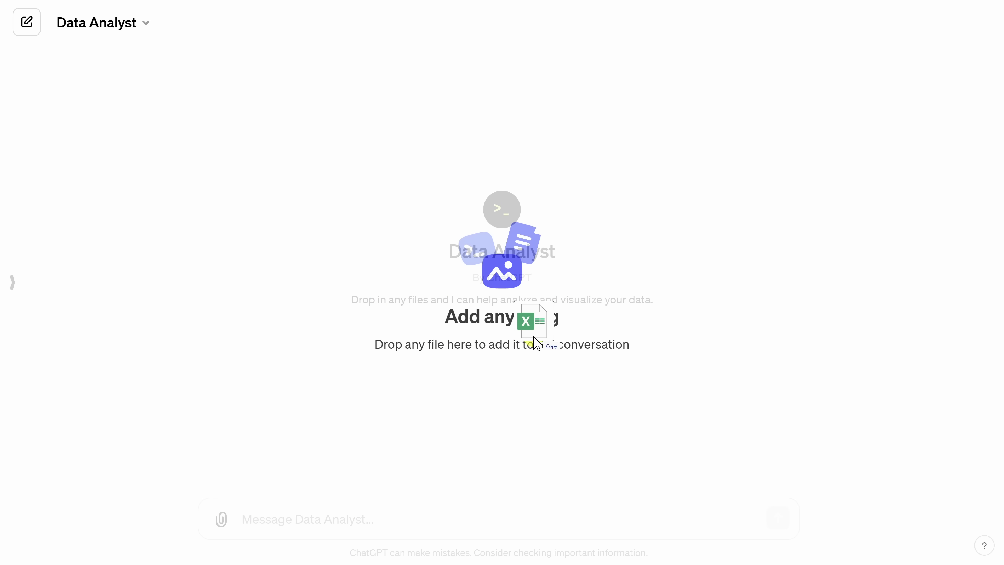
{"action": "left_click_drag", "start_coordinate": [538, 344], "coordinate": [536, 341]}
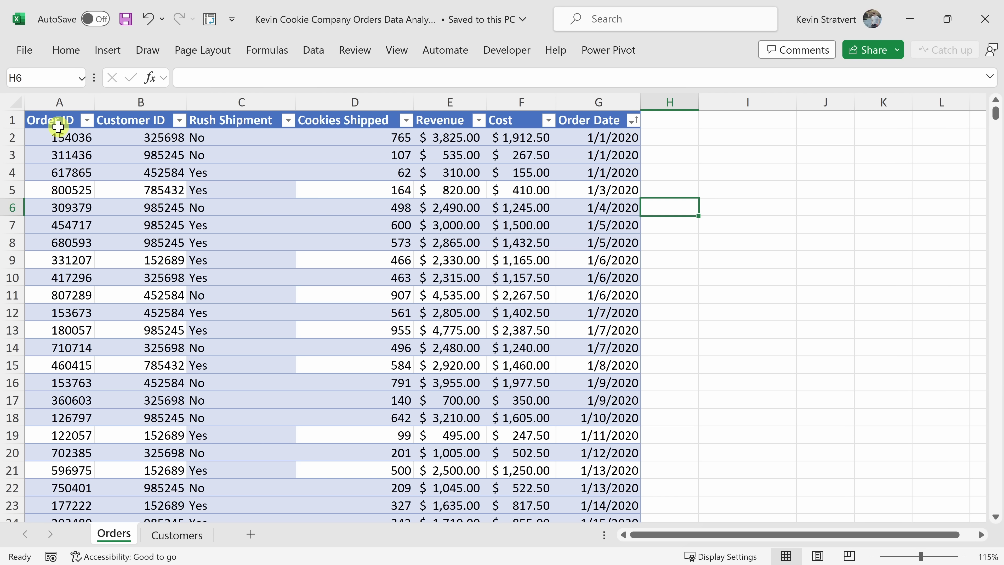
Step: Highlight the Order ID, Customer ID, Cookies Shipped, Revenue, Cost and Order Date columns in Orders
{"action": "left_click_drag", "start_coordinate": [59, 120], "coordinate": [71, 401]}
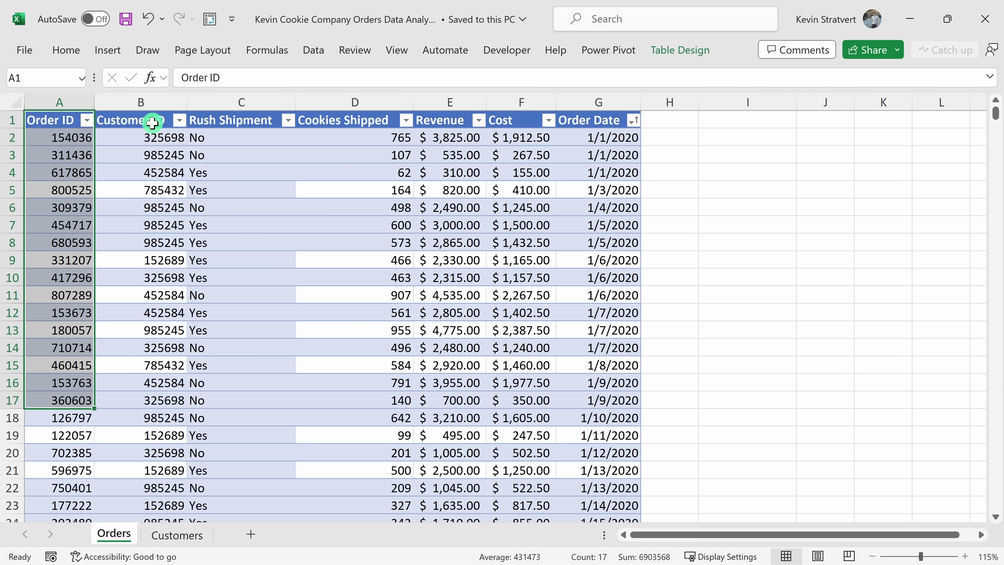
{"action": "left_click_drag", "start_coordinate": [152, 121], "coordinate": [157, 366]}
{"action": "left_click_drag", "start_coordinate": [363, 136], "coordinate": [374, 280]}
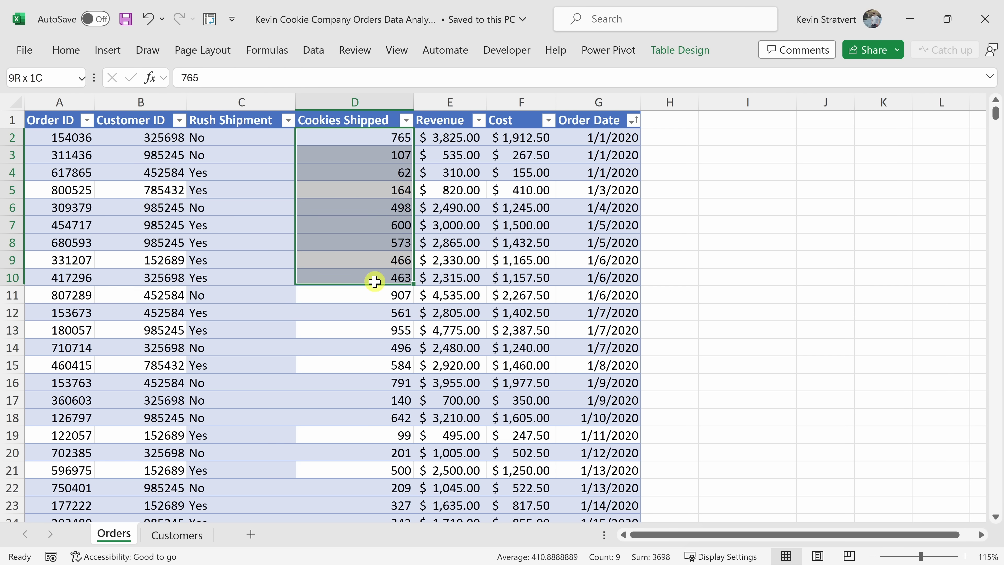
{"action": "left_click_drag", "start_coordinate": [449, 142], "coordinate": [477, 202]}
{"action": "left_click_drag", "start_coordinate": [518, 139], "coordinate": [519, 218]}
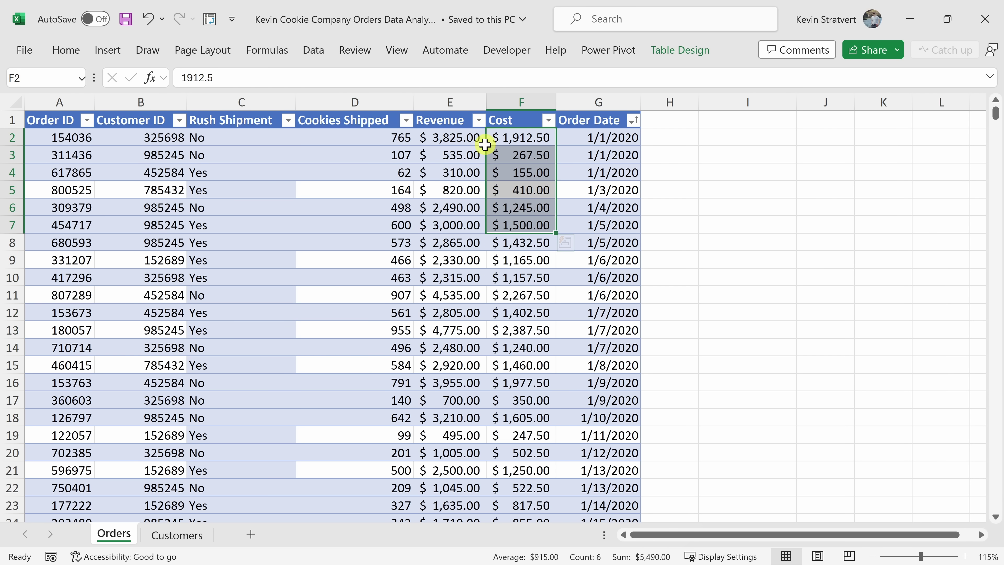
{"action": "left_click_drag", "start_coordinate": [593, 138], "coordinate": [612, 278]}
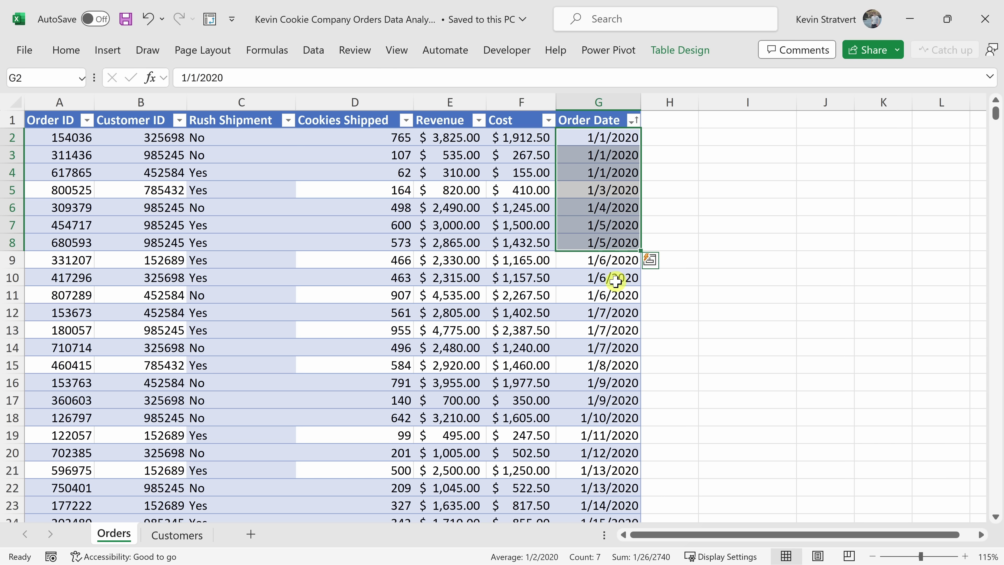
{"action": "left_click", "coordinate": [611, 282]}
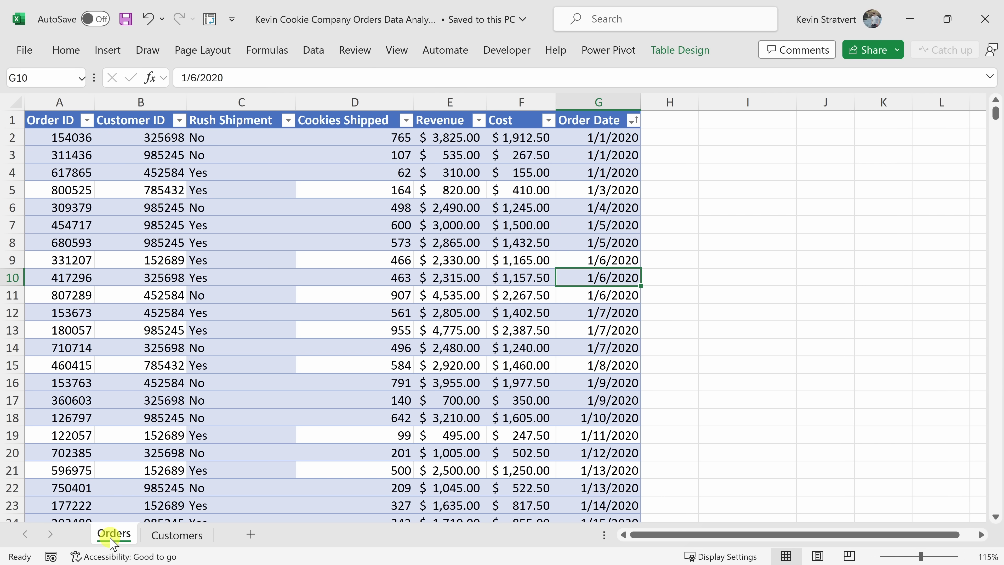
Step: Switch to the Customers sheet and highlight the customer IDs, names and contact details
{"action": "left_click", "coordinate": [174, 535]}
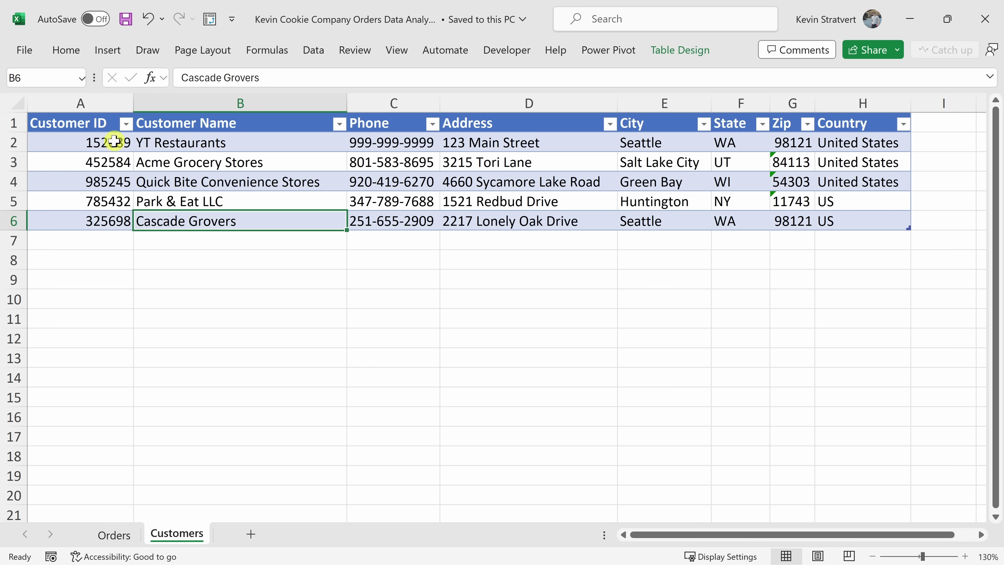
{"action": "left_click_drag", "start_coordinate": [114, 141], "coordinate": [109, 222]}
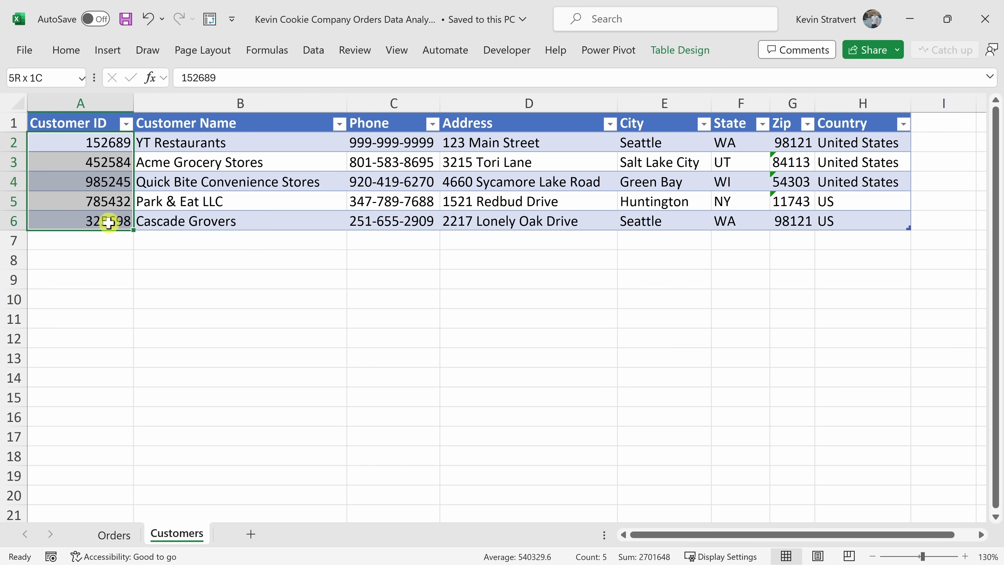
{"action": "left_click_drag", "start_coordinate": [215, 139], "coordinate": [891, 224]}
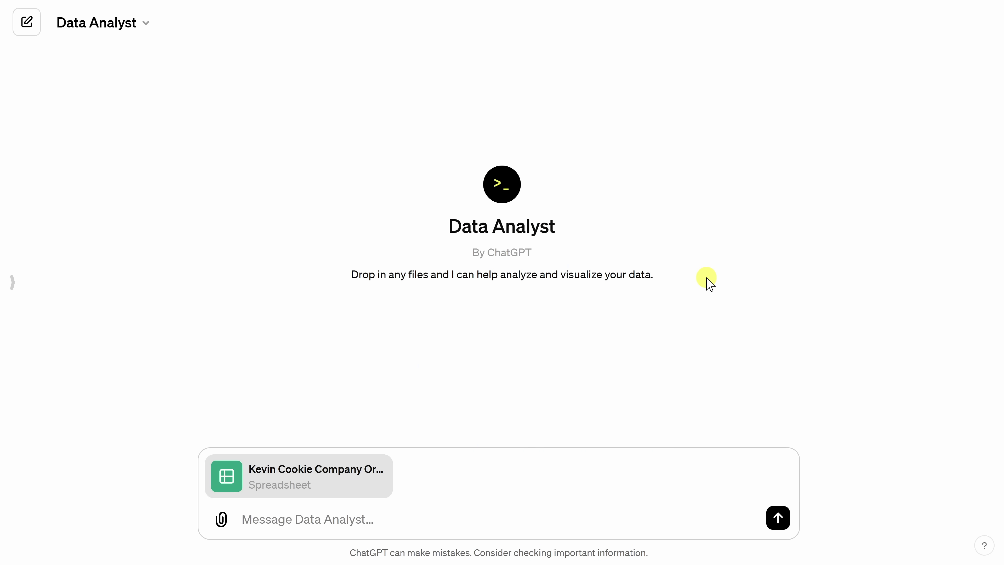
Step: Paste the question asking how many customers the cookie company has and send it
{"action": "left_click", "coordinate": [370, 519]}
{"action": "type", "text": "How many customers does the Kevin Cookie Company have?"}
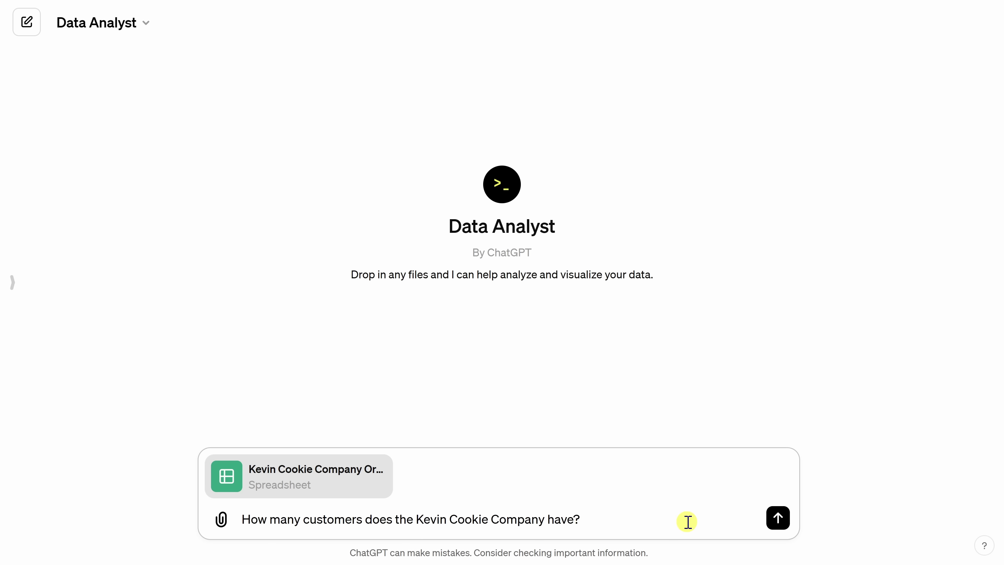
{"action": "left_click", "coordinate": [779, 519]}
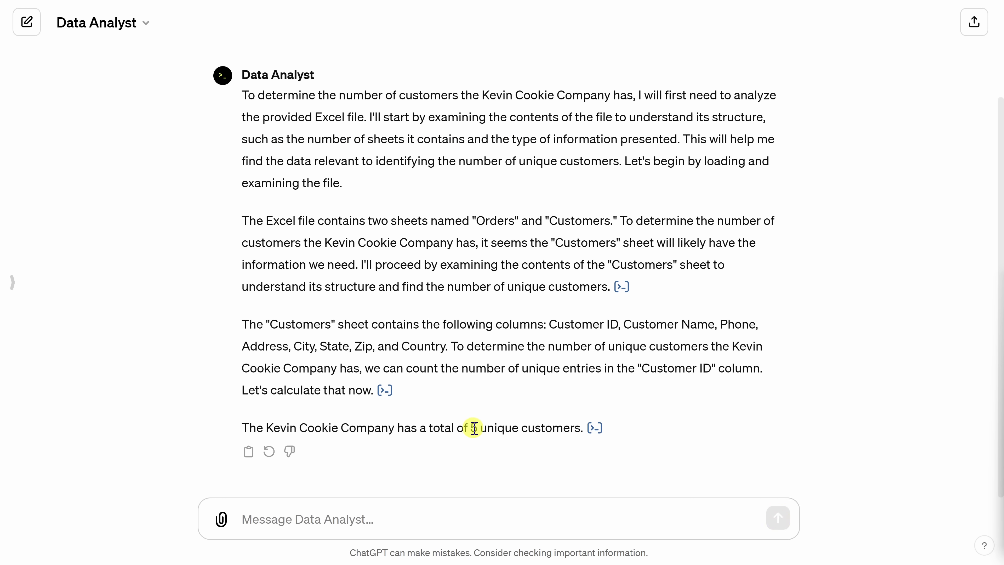
{"action": "left_click_drag", "start_coordinate": [470, 427], "coordinate": [578, 429]}
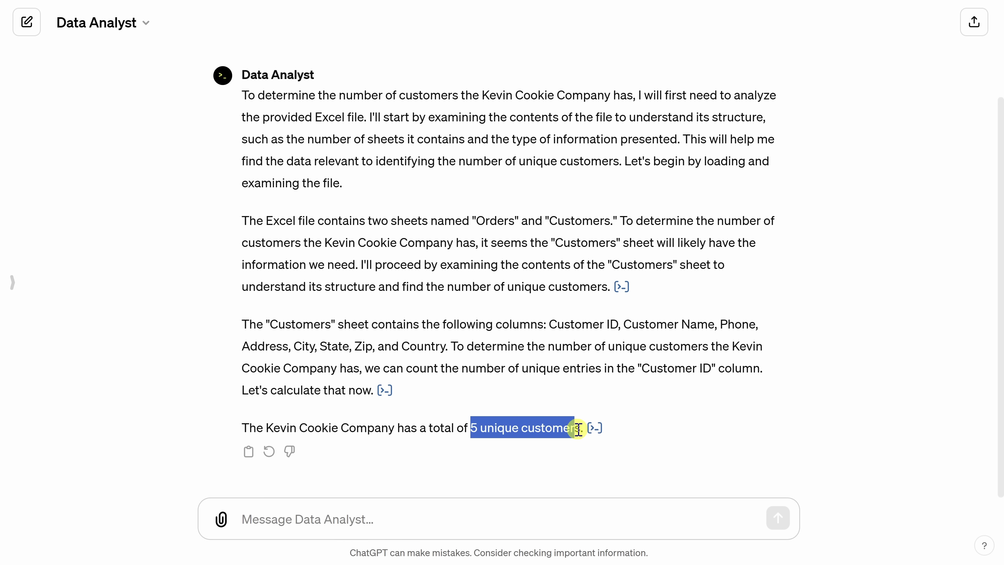
{"action": "left_click", "coordinate": [456, 426]}
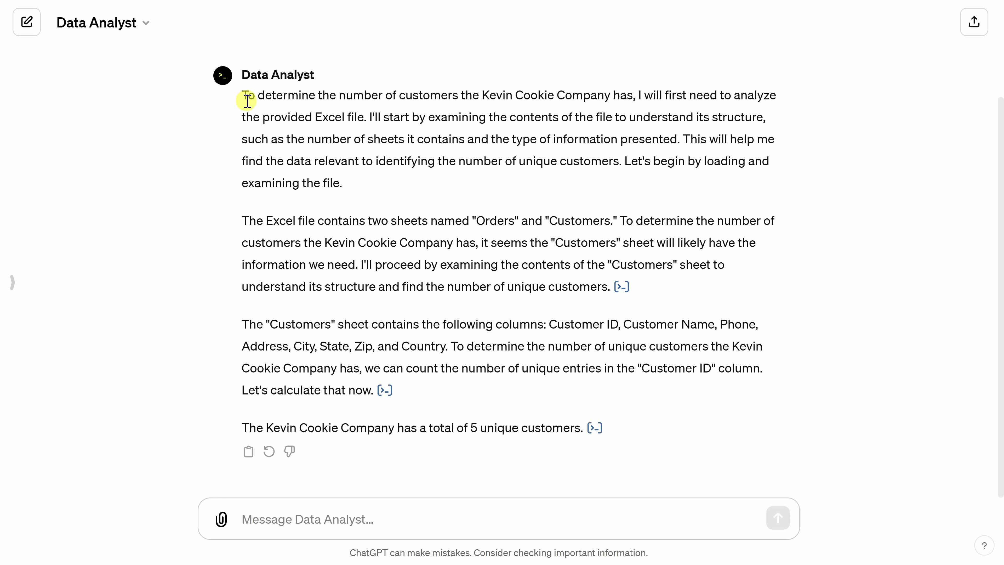
{"action": "left_click_drag", "start_coordinate": [247, 100], "coordinate": [572, 186]}
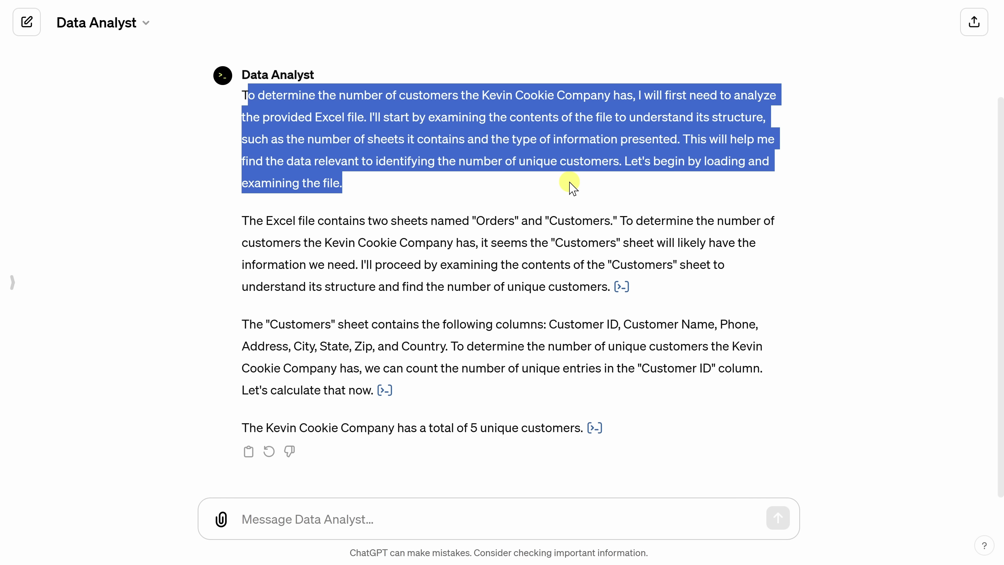
{"action": "left_click", "coordinate": [435, 218]}
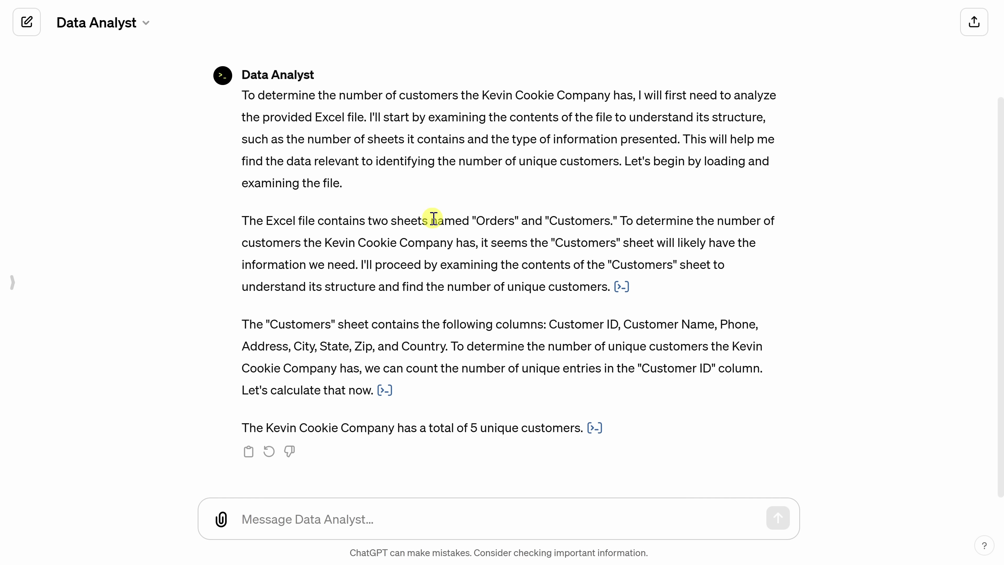
{"action": "double_click", "coordinate": [495, 222]}
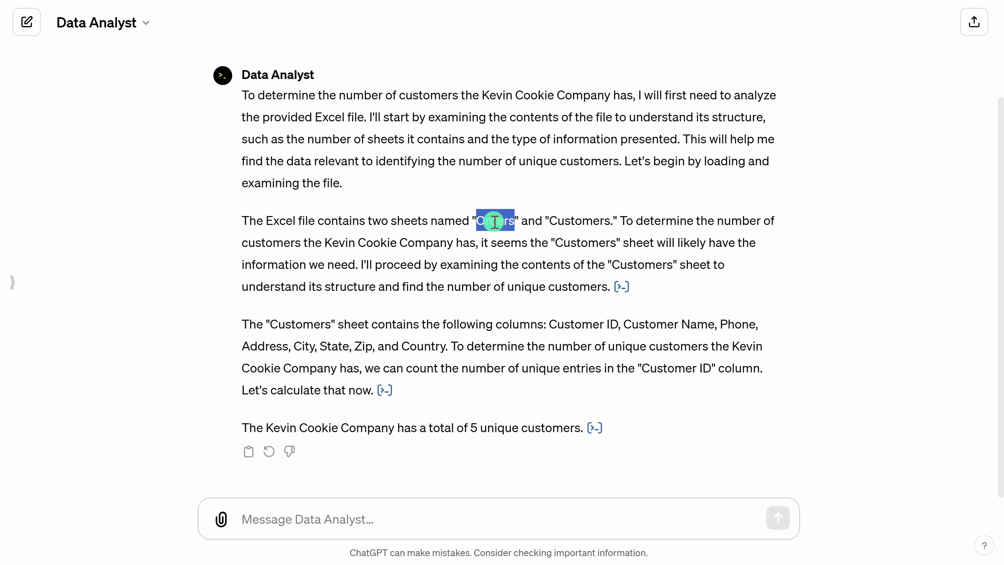
{"action": "double_click", "coordinate": [578, 221]}
{"action": "left_click", "coordinate": [567, 243]}
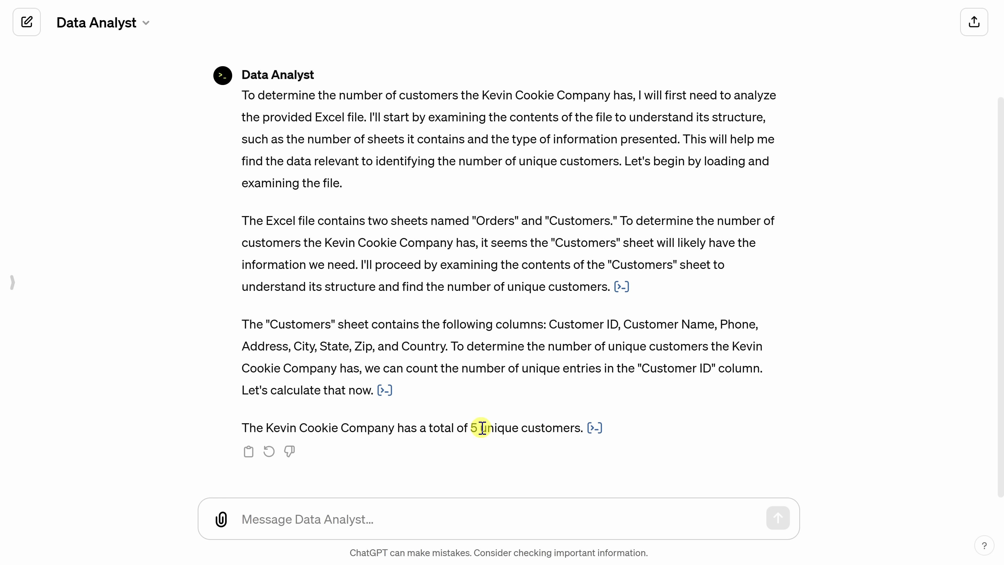
Step: Paste 'Which customer ordered the most cookies?' and send it to Data Analyst
{"action": "left_click", "coordinate": [376, 515]}
{"action": "type", "text": "Which customer ordered the most cookies?"}
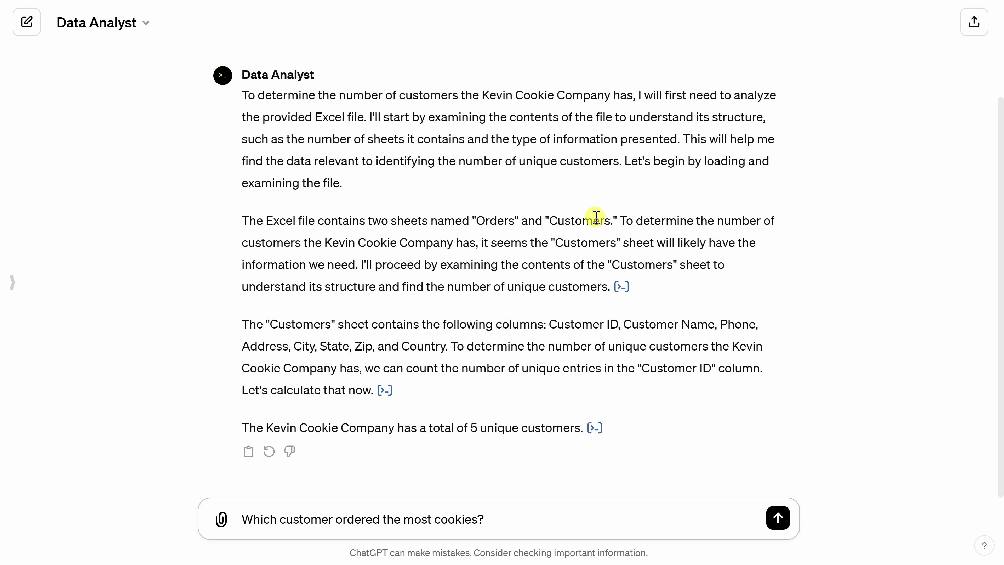
{"action": "left_click", "coordinate": [777, 518]}
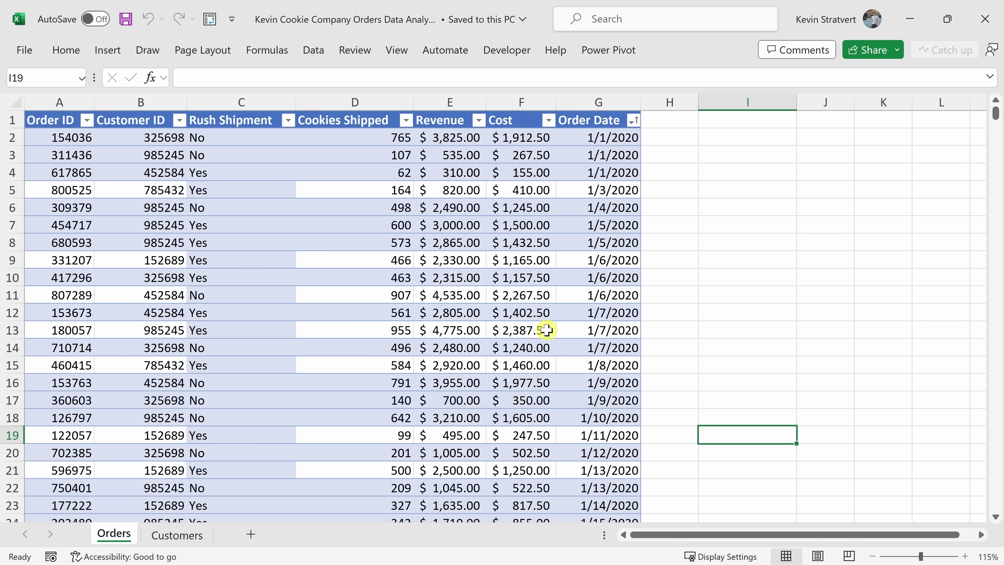
{"action": "left_click_drag", "start_coordinate": [148, 136], "coordinate": [159, 451]}
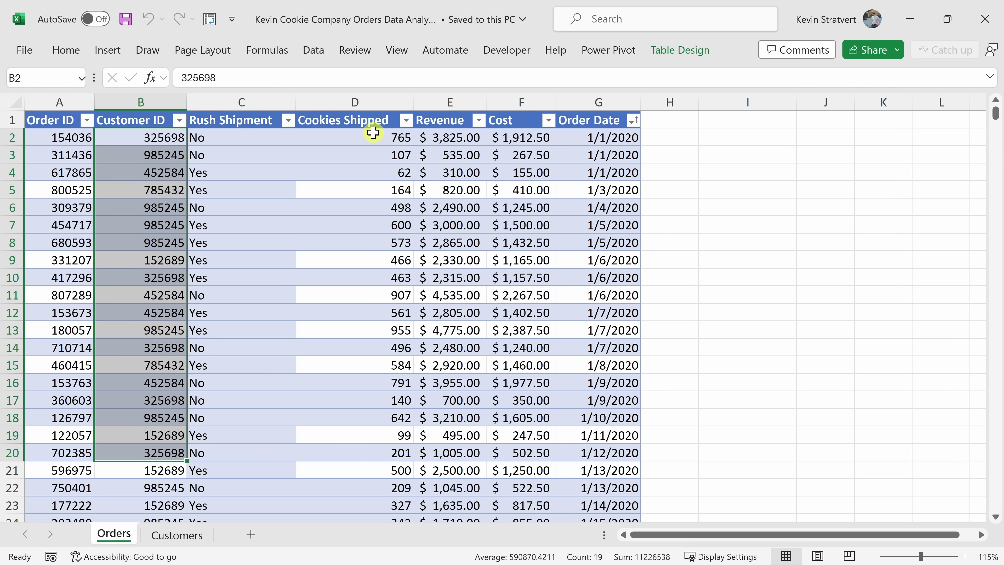
{"action": "left_click_drag", "start_coordinate": [372, 134], "coordinate": [370, 363]}
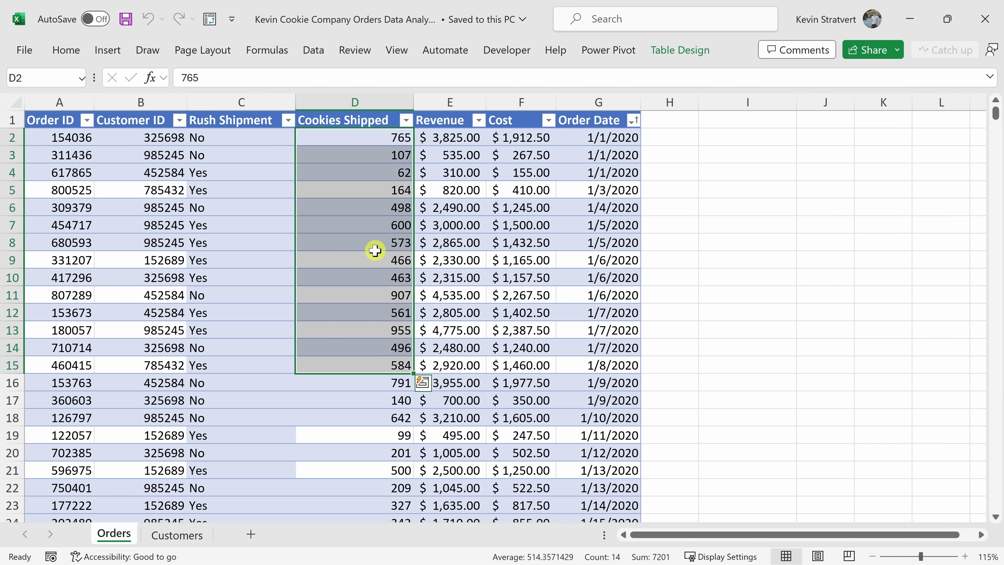
{"action": "left_click", "coordinate": [355, 376]}
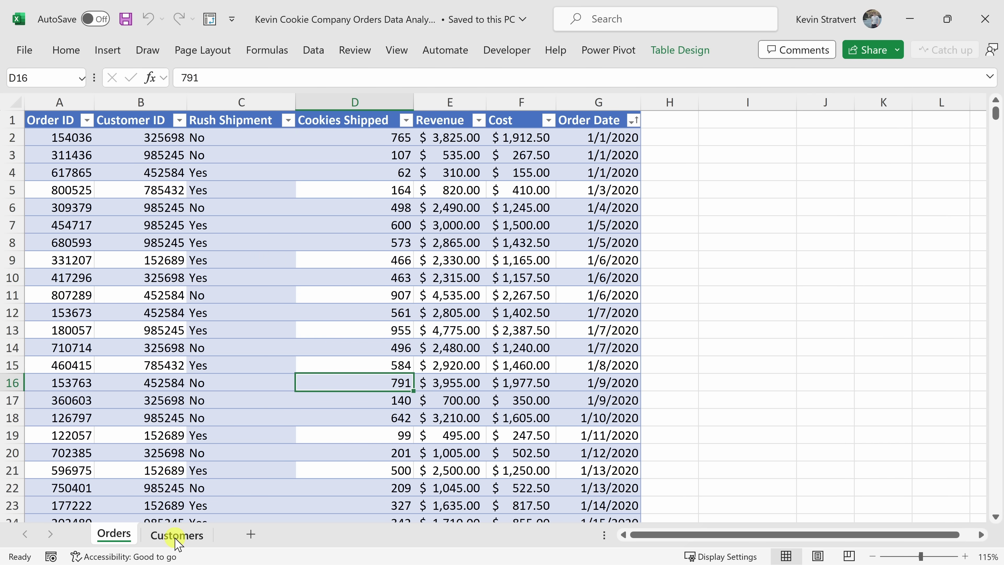
{"action": "left_click", "coordinate": [166, 530]}
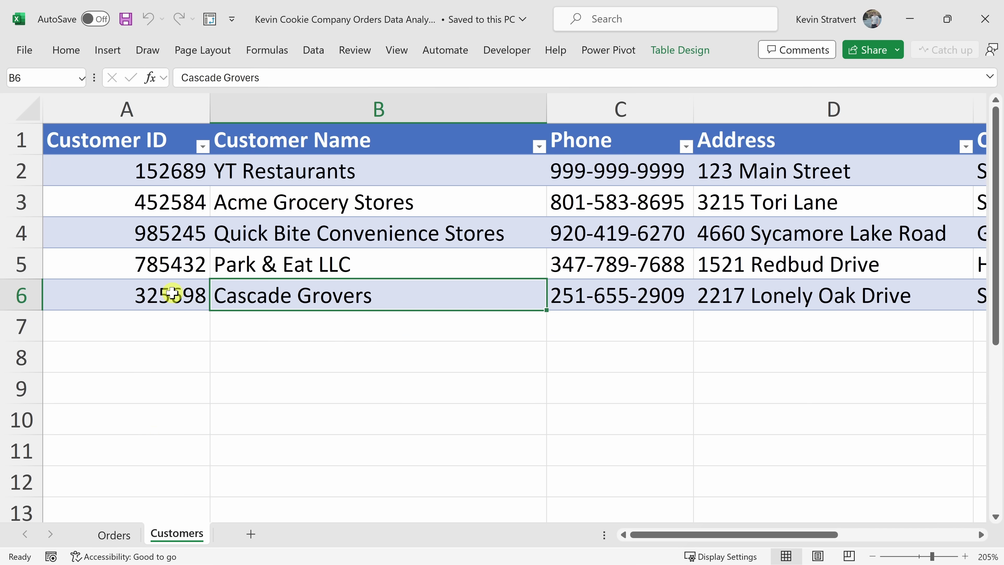
Step: Select the last customer's ID and name, then all five customer rows to review them
{"action": "left_click_drag", "start_coordinate": [166, 289], "coordinate": [350, 290]}
{"action": "left_click", "coordinate": [350, 290]}
{"action": "left_click_drag", "start_coordinate": [166, 170], "coordinate": [747, 305]}
{"action": "left_click", "coordinate": [746, 305]}
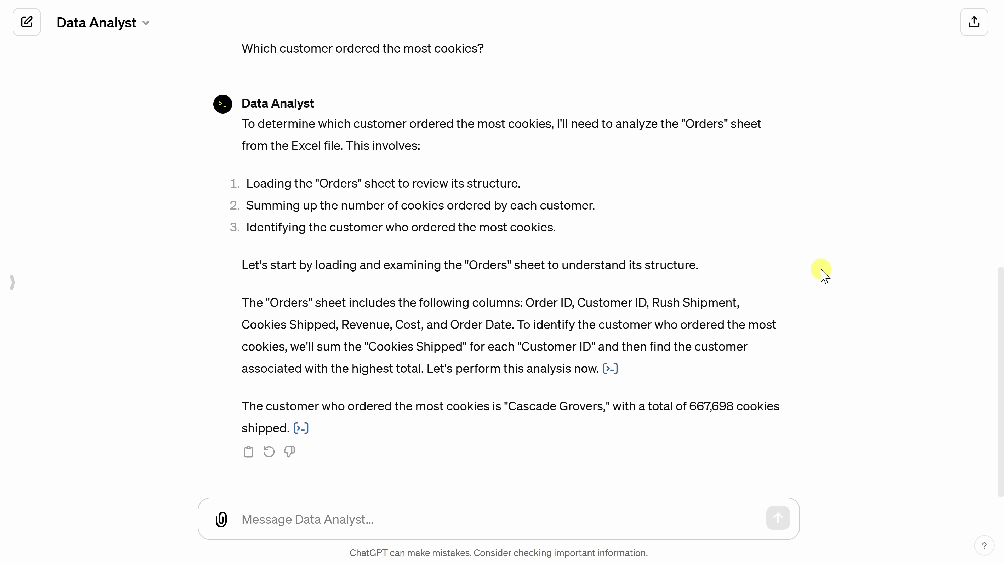
Step: Paste 'Can you make a bar chart showing profit by year?' into the message box
{"action": "left_click", "coordinate": [287, 532]}
{"action": "type", "text": "Can you make a bar chart showing profit by year?"}
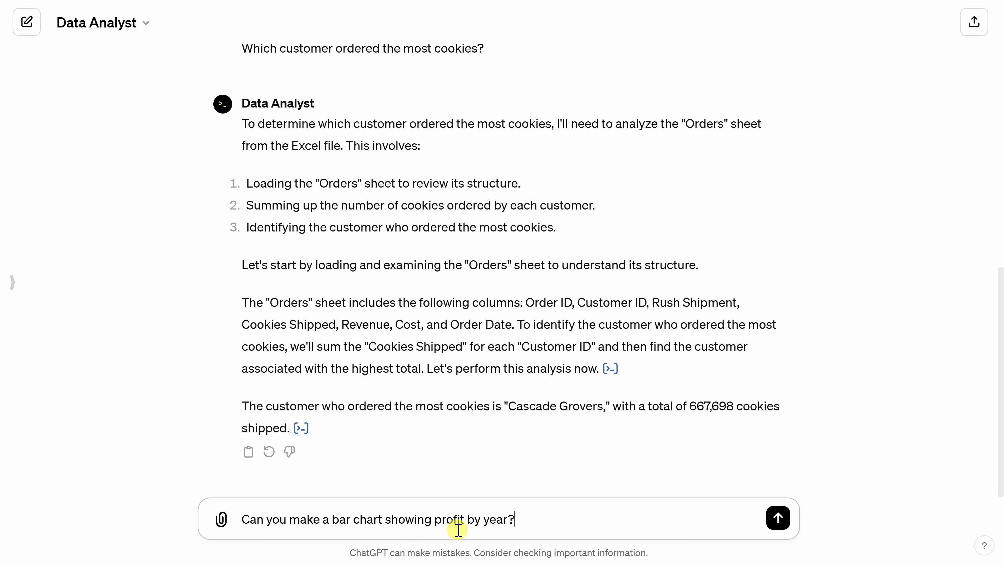
{"action": "left_click_drag", "start_coordinate": [434, 519], "coordinate": [468, 519]}
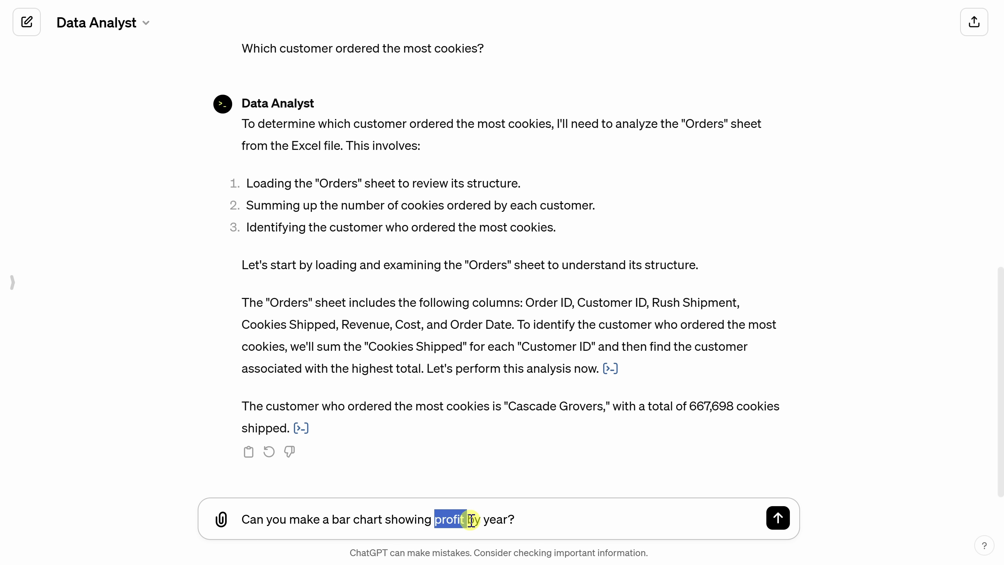
{"action": "left_click", "coordinate": [484, 520]}
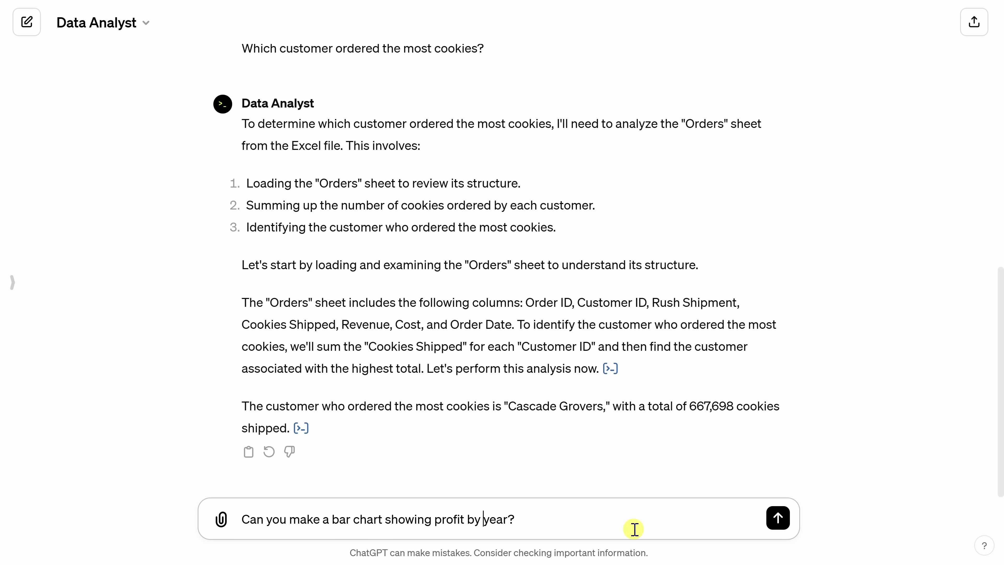
Step: Send the profit-by-year chart request and review the Revenue-minus-Cost steps and resulting chart
{"action": "left_click", "coordinate": [778, 518]}
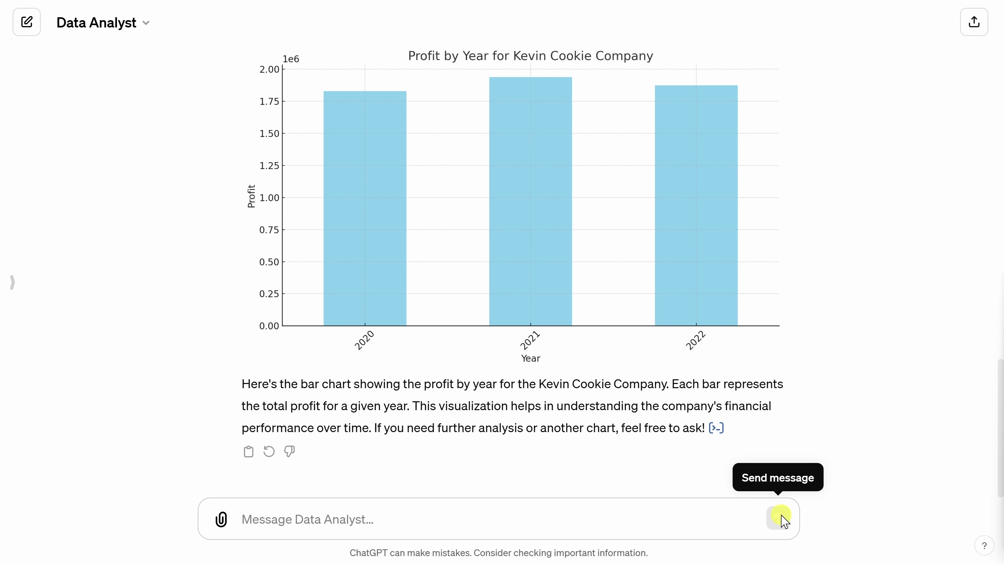
{"action": "scroll", "coordinate": [656, 358], "scroll_direction": "up", "scroll_amount": 2}
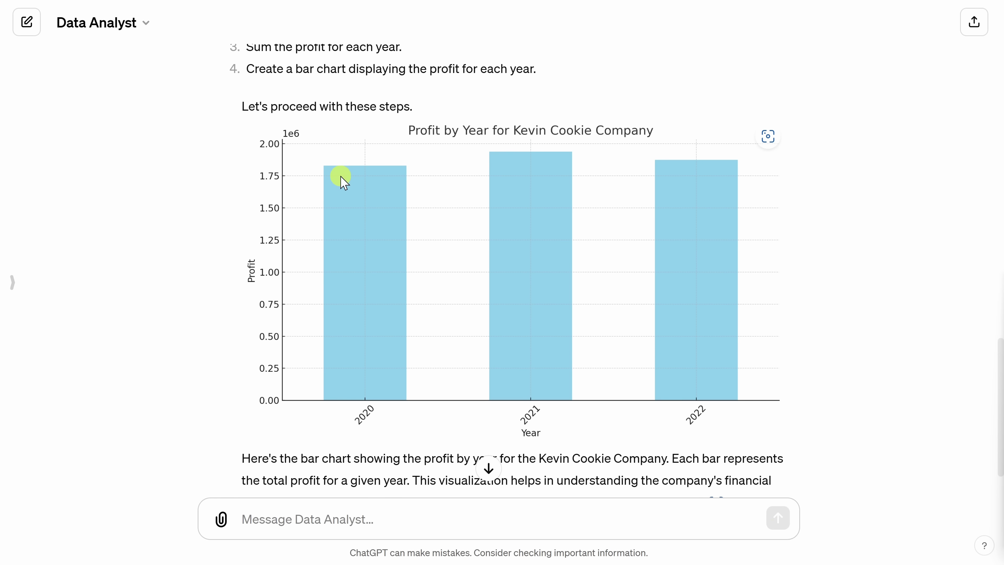
{"action": "scroll", "coordinate": [531, 260], "scroll_direction": "up", "scroll_amount": 4}
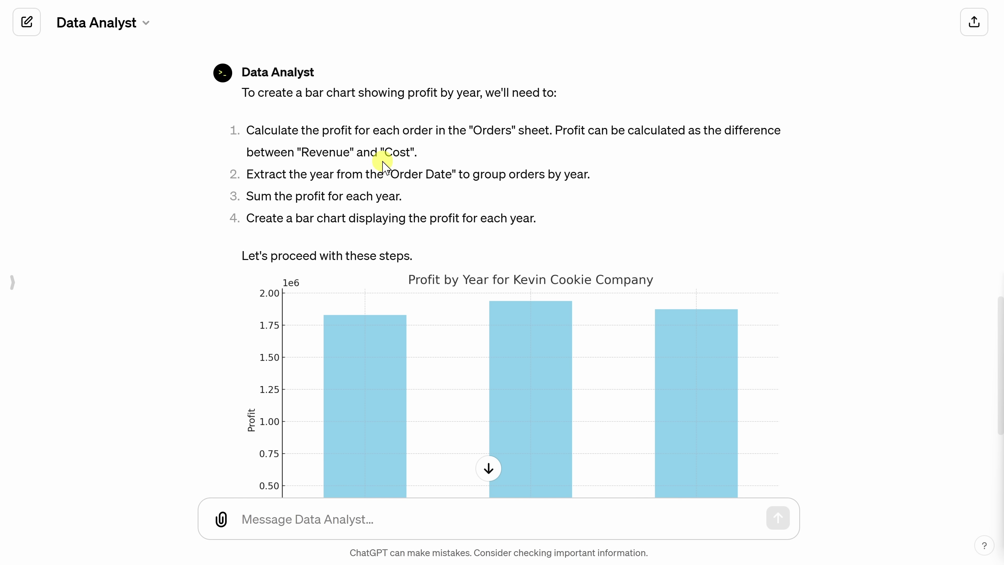
{"action": "double_click", "coordinate": [306, 153]}
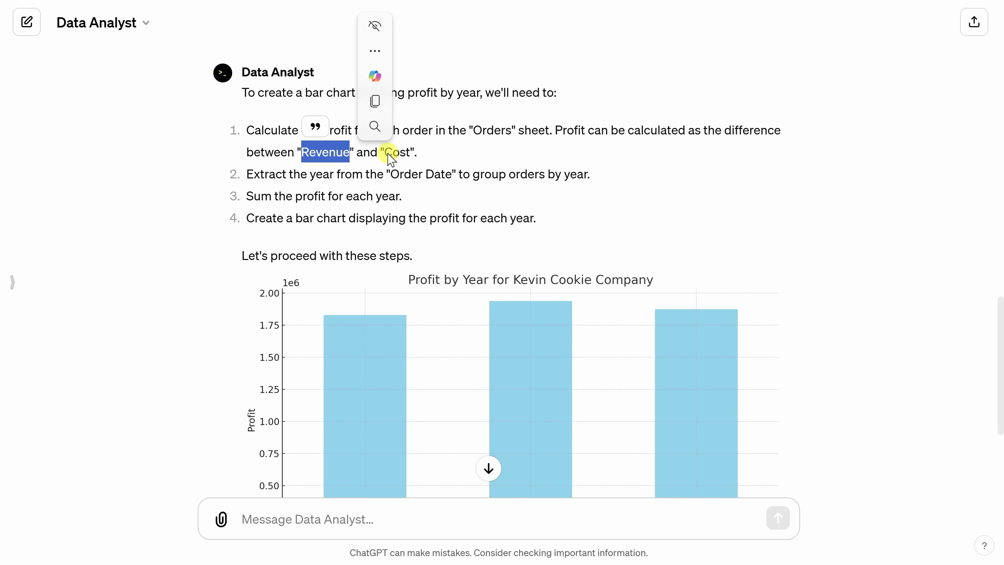
{"action": "left_click_drag", "start_coordinate": [388, 155], "coordinate": [426, 161]}
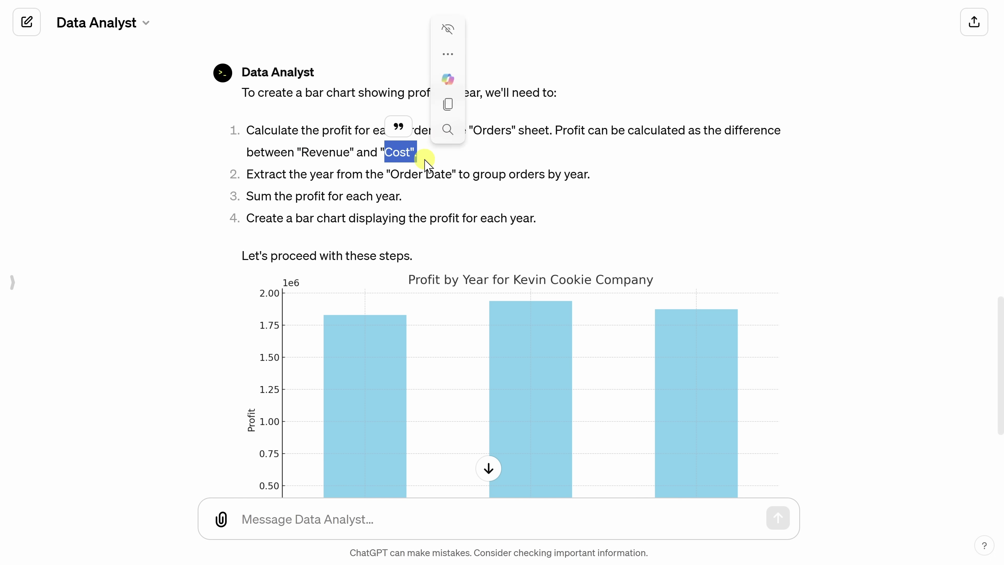
{"action": "left_click", "coordinate": [410, 159]}
{"action": "left_click_drag", "start_coordinate": [288, 174], "coordinate": [565, 231]}
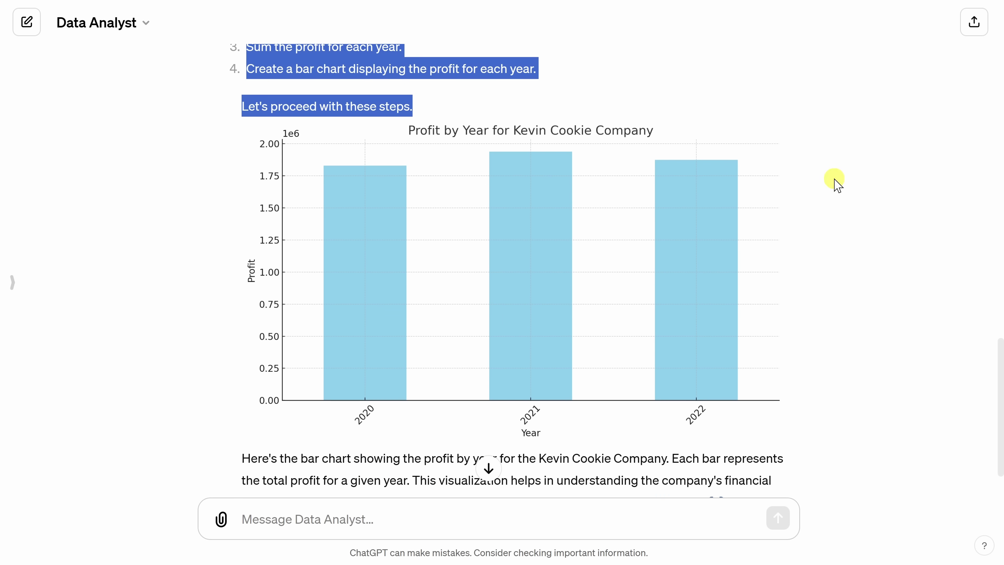
{"action": "left_click", "coordinate": [946, 172]}
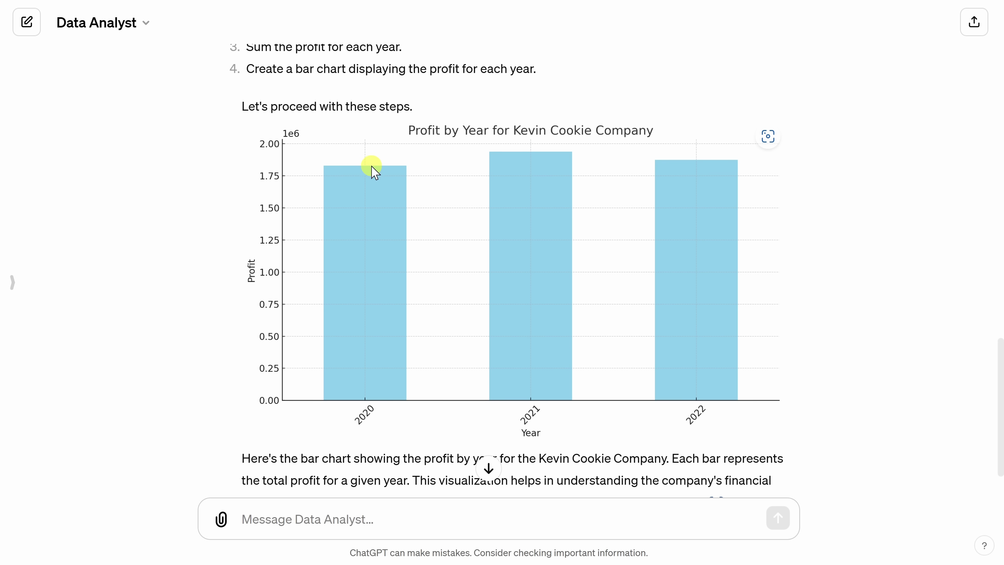
{"action": "scroll", "coordinate": [441, 214], "scroll_direction": "down", "scroll_amount": 3}
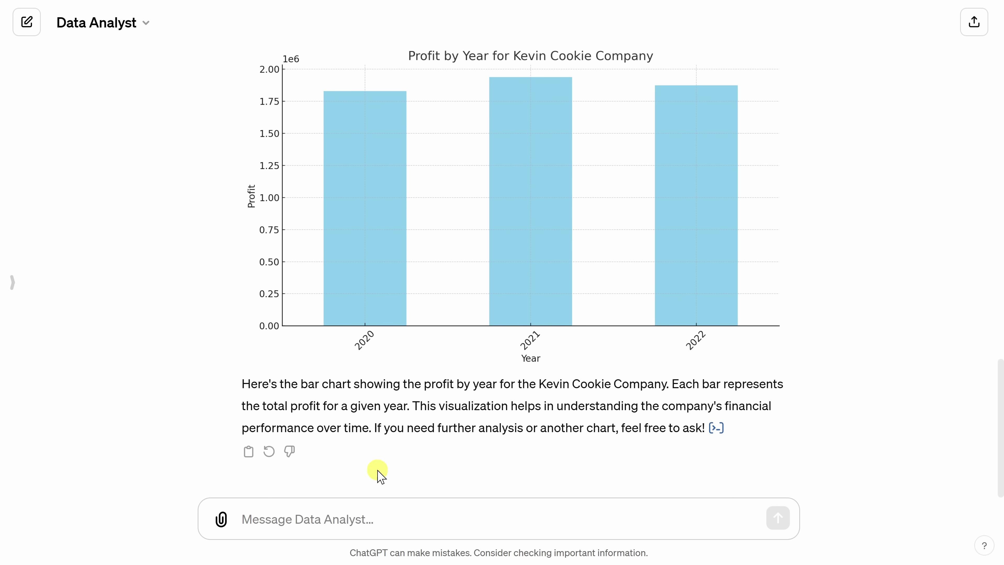
Step: Ask ChatGPT to redraw the profit-by-year chart with the Y axis in USD millions
{"action": "left_click", "coordinate": [395, 514]}
{"action": "key", "text": "ctrl+v"}
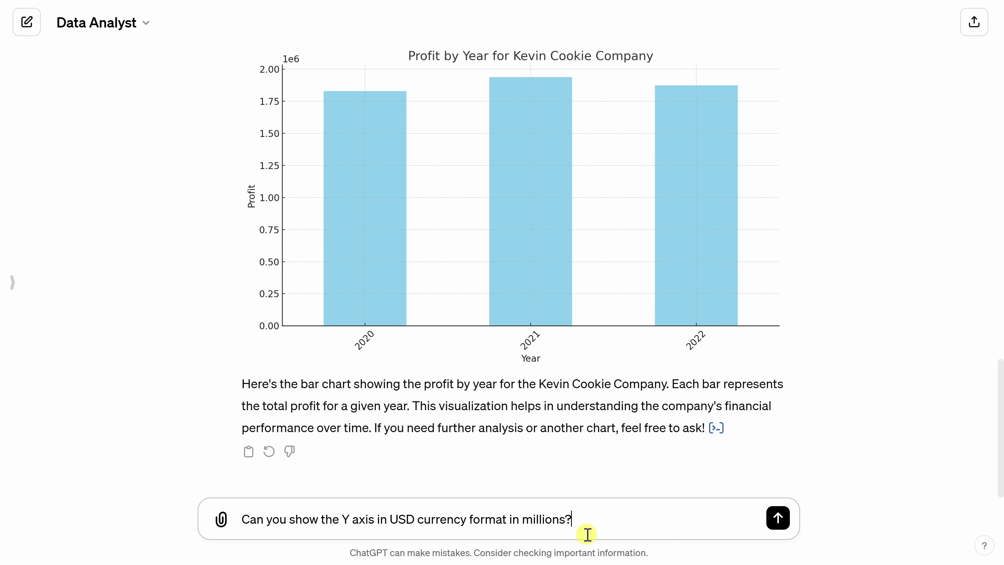
{"action": "left_click", "coordinate": [780, 518]}
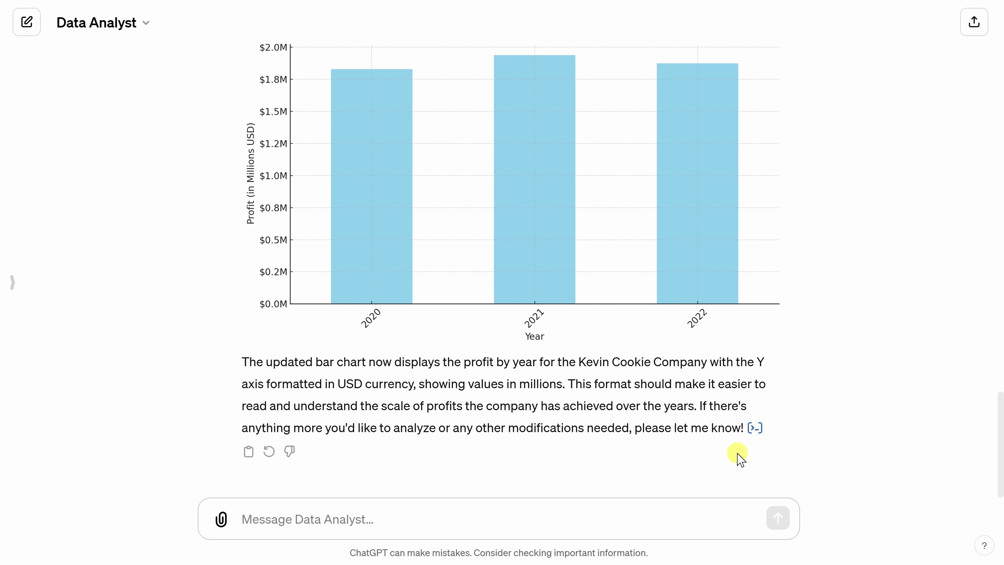
{"action": "scroll", "coordinate": [729, 455], "scroll_direction": "up", "scroll_amount": 3}
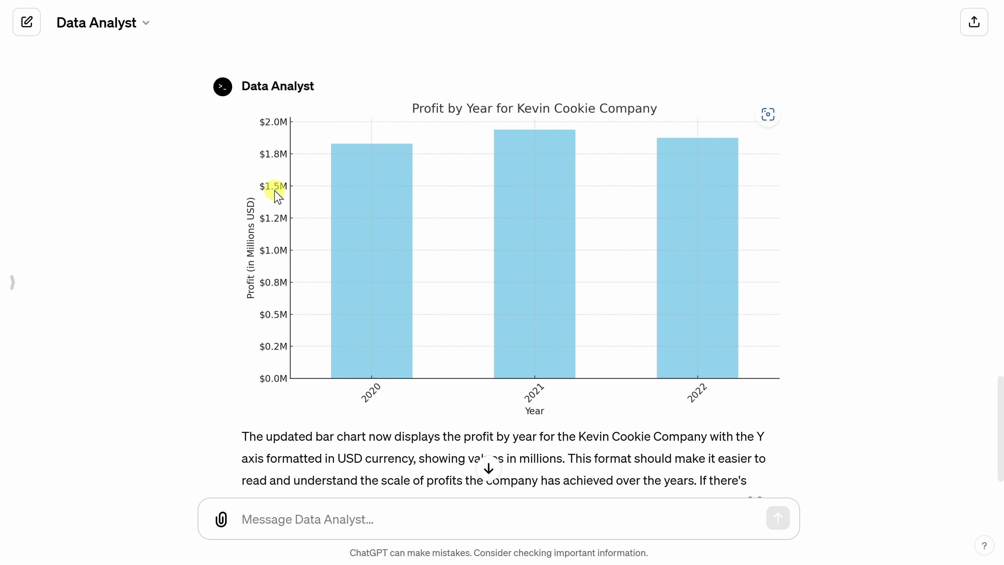
{"action": "scroll", "coordinate": [277, 194], "scroll_direction": "down", "scroll_amount": 3}
Step: Ask ChatGPT 'Can you change the bars to green?' and review the green-bar profit chart
{"action": "left_click", "coordinate": [387, 523]}
{"action": "key", "text": "ctrl+v"}
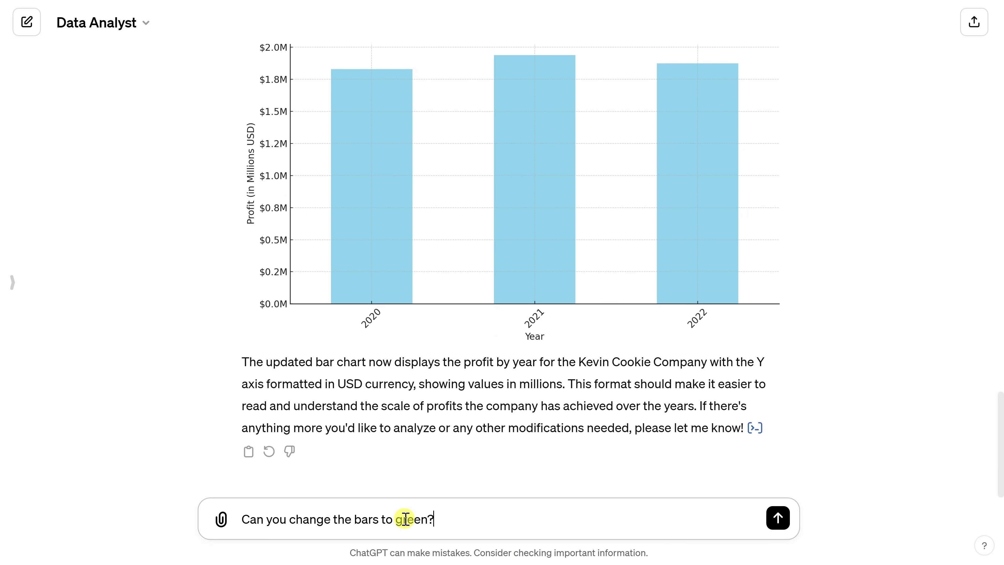
{"action": "scroll", "coordinate": [504, 334], "scroll_direction": "up", "scroll_amount": 2}
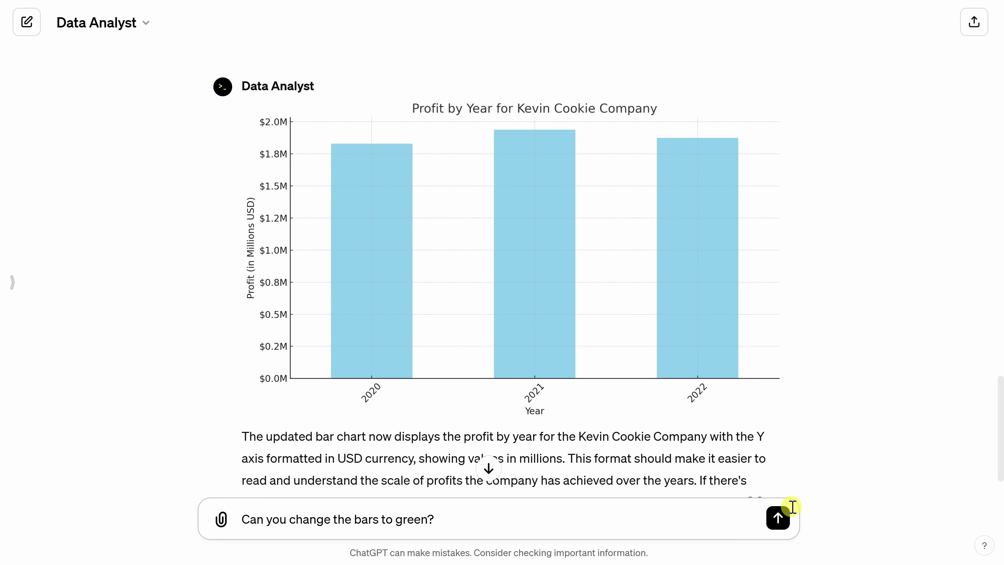
{"action": "left_click", "coordinate": [778, 517]}
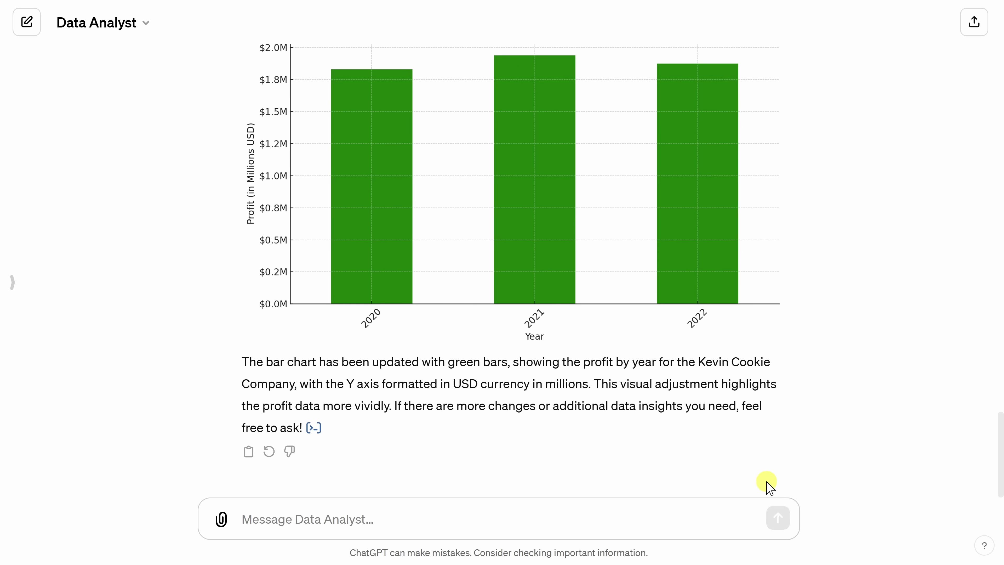
{"action": "scroll", "coordinate": [765, 480], "scroll_direction": "up", "scroll_amount": 4}
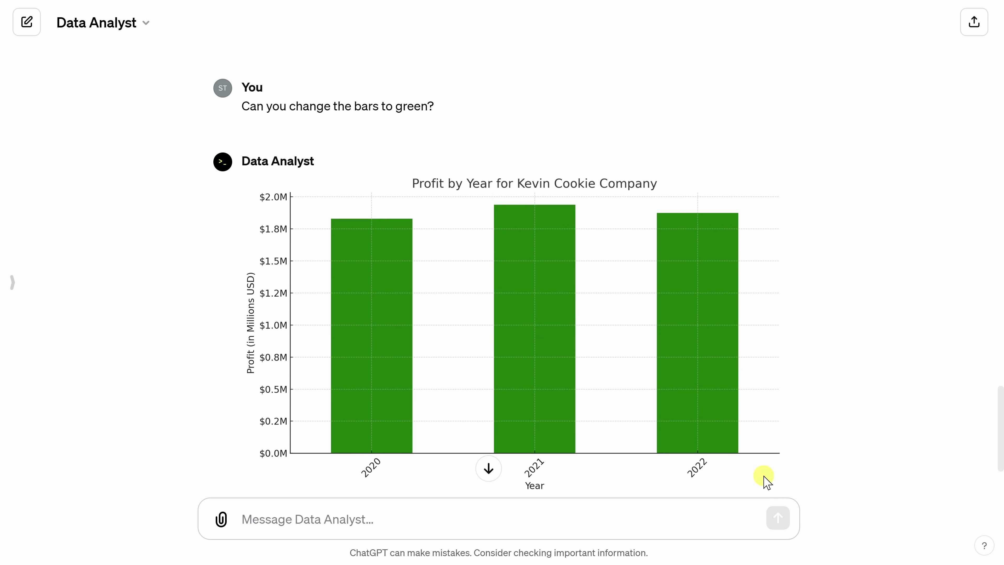
{"action": "scroll", "coordinate": [765, 480], "scroll_direction": "down", "scroll_amount": 2}
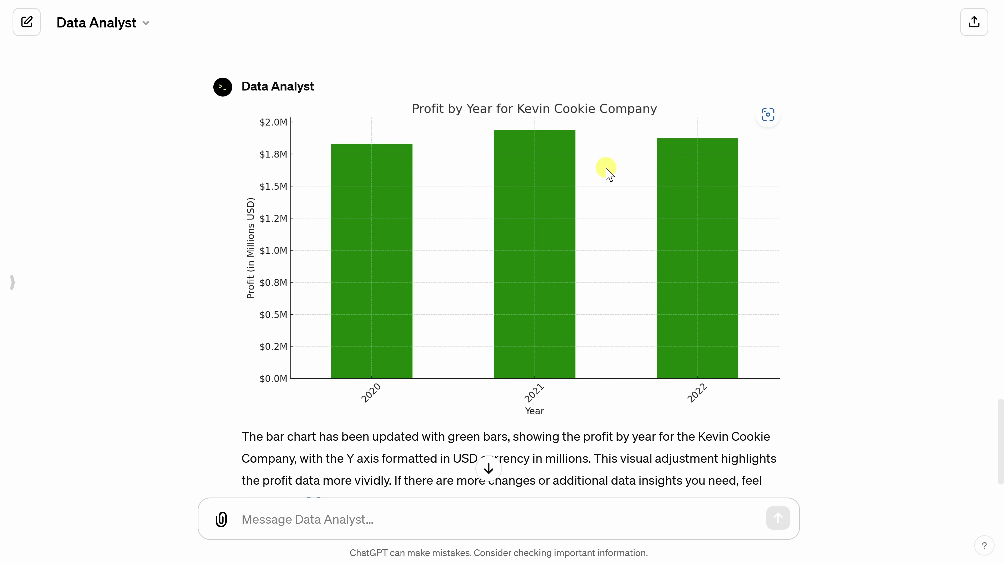
{"action": "scroll", "coordinate": [607, 178], "scroll_direction": "down", "scroll_amount": 2}
{"action": "left_click", "coordinate": [388, 505]}
Step: Ask ChatGPT 'Why was profit flat from 2021 to 2022?'
{"action": "type", "text": "Why was profit flat from 2021 to 2022?"}
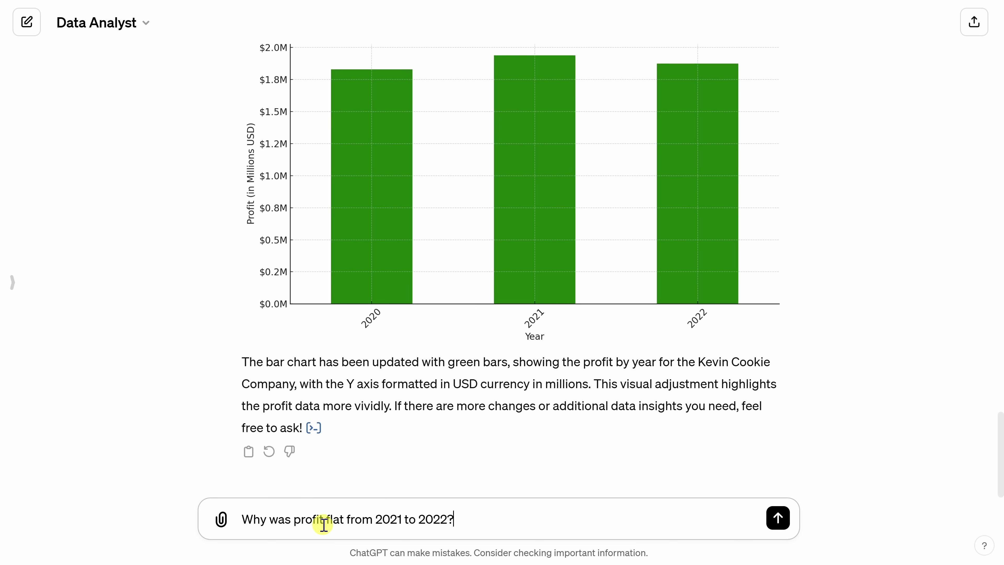
{"action": "scroll", "coordinate": [564, 341], "scroll_direction": "up", "scroll_amount": 3}
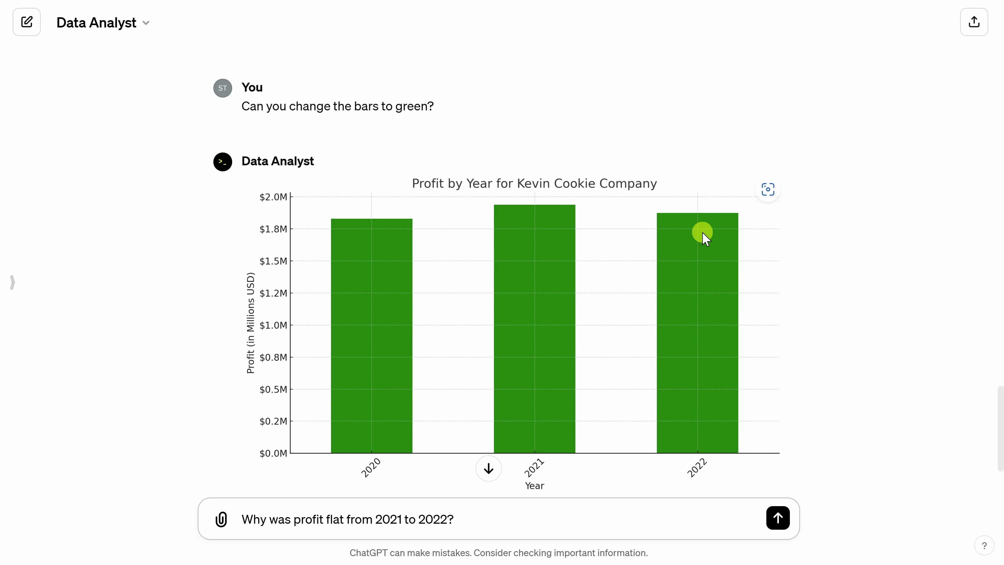
{"action": "scroll", "coordinate": [700, 245], "scroll_direction": "down", "scroll_amount": 3}
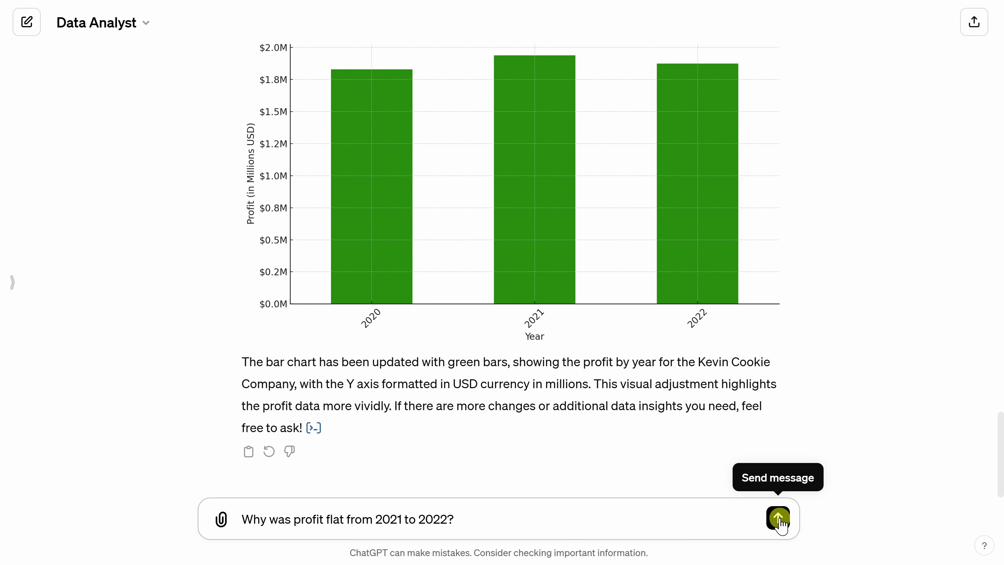
{"action": "left_click", "coordinate": [778, 518]}
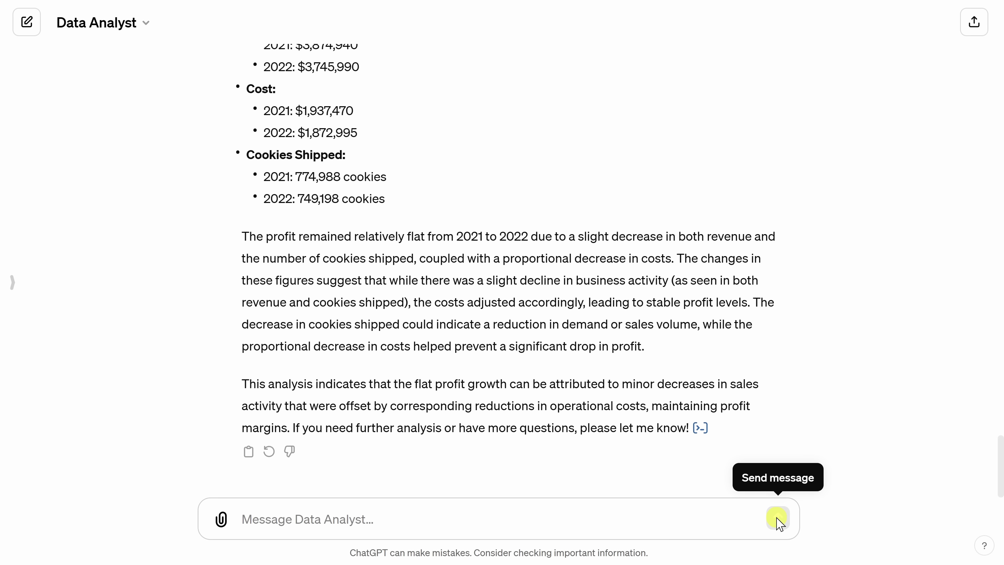
Step: Read the flat-profit analysis, highlighting the product mix and pricing explanation
{"action": "scroll", "coordinate": [622, 386], "scroll_direction": "up", "scroll_amount": 10}
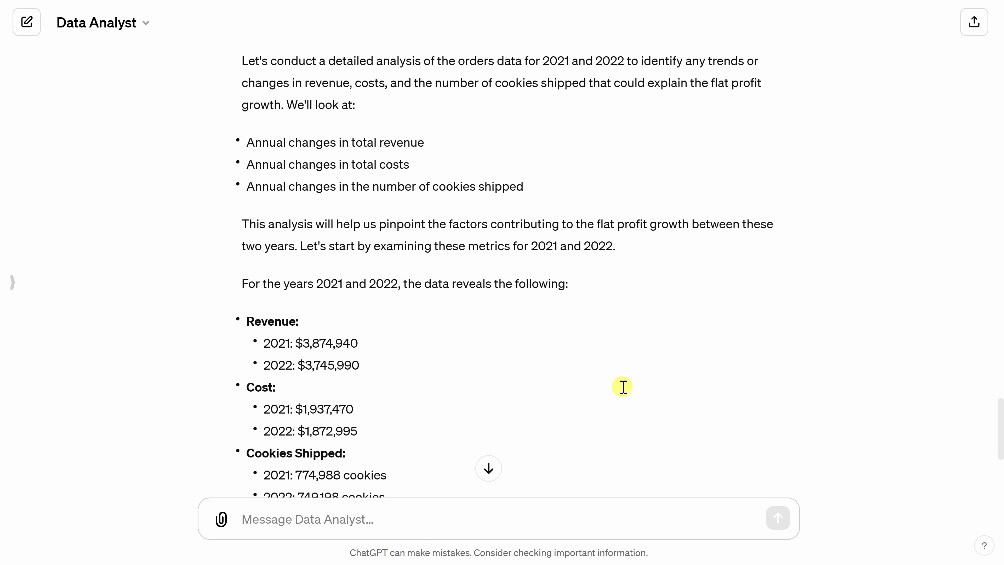
{"action": "scroll", "coordinate": [623, 386], "scroll_direction": "up", "scroll_amount": 5}
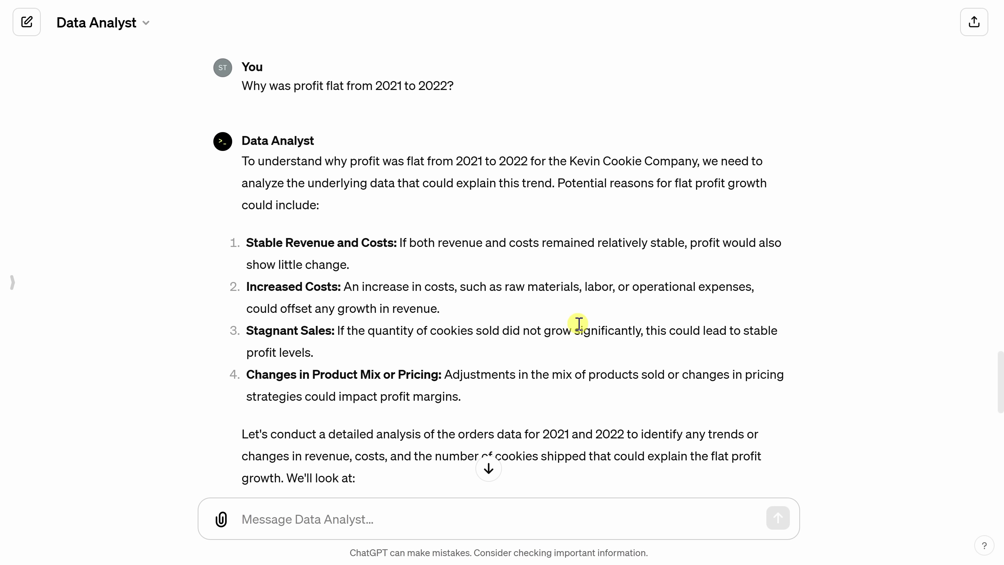
{"action": "scroll", "coordinate": [514, 297], "scroll_direction": "down", "scroll_amount": 2}
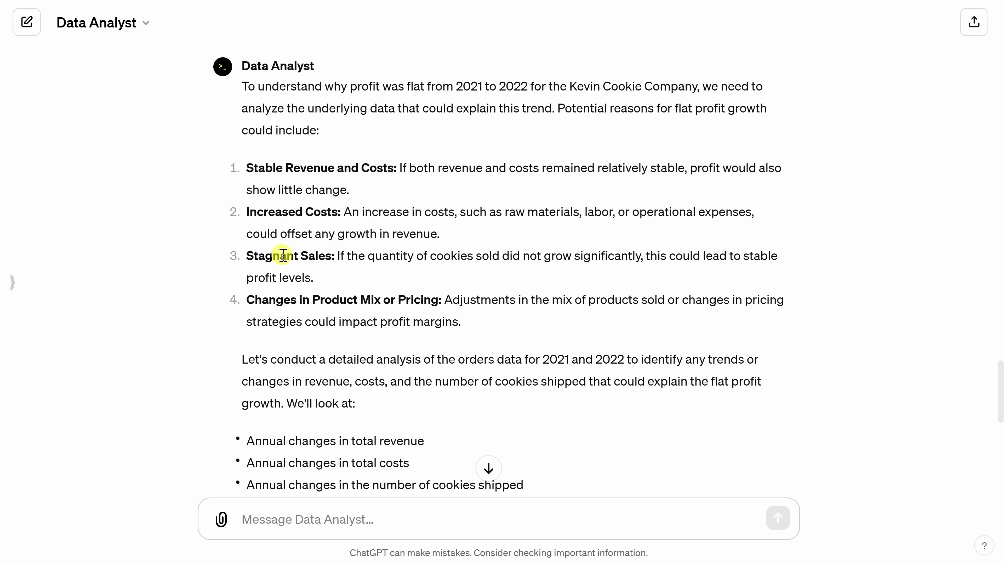
{"action": "left_click_drag", "start_coordinate": [296, 300], "coordinate": [512, 298]}
{"action": "left_click_drag", "start_coordinate": [574, 300], "coordinate": [579, 293]}
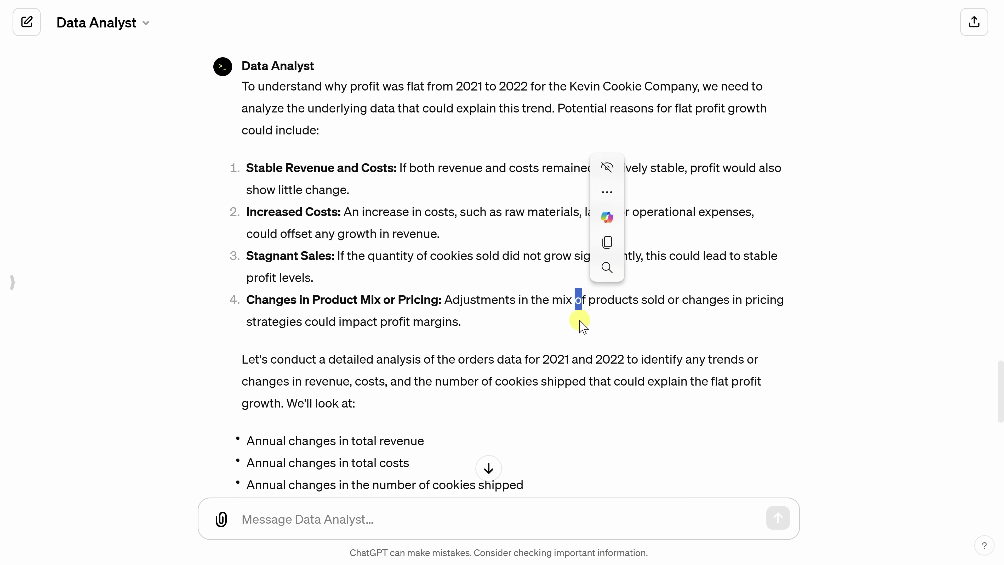
{"action": "scroll", "coordinate": [569, 308], "scroll_direction": "down", "scroll_amount": 5}
{"action": "scroll", "coordinate": [582, 210], "scroll_direction": "down", "scroll_amount": 7}
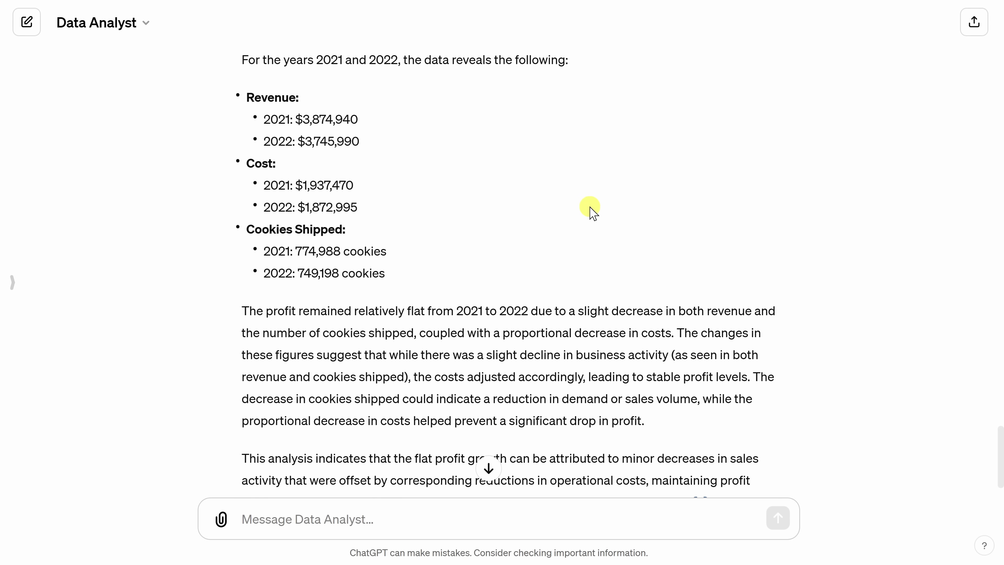
{"action": "scroll", "coordinate": [589, 209], "scroll_direction": "down", "scroll_amount": 2}
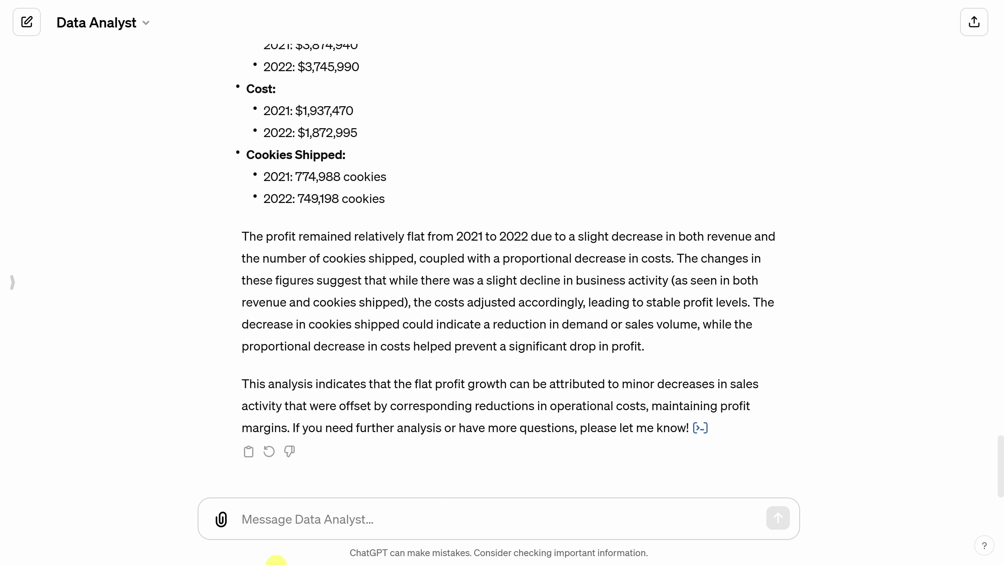
Step: Ask ChatGPT to show seasonal trends in monthly cookies shipped
{"action": "left_click", "coordinate": [329, 525]}
{"action": "type", "text": "Are there any seasonal trends in cookie sales?"}
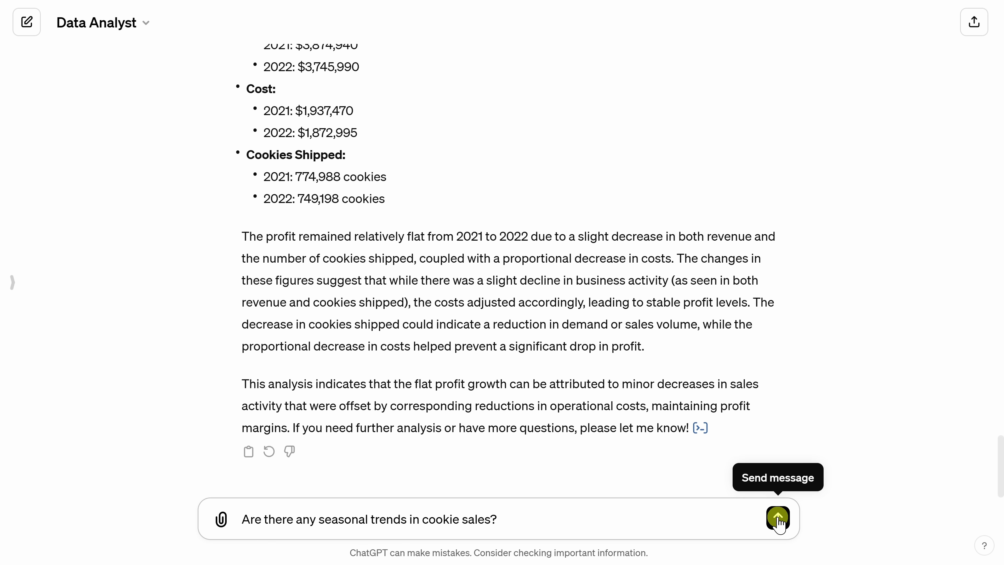
{"action": "left_click", "coordinate": [777, 518]}
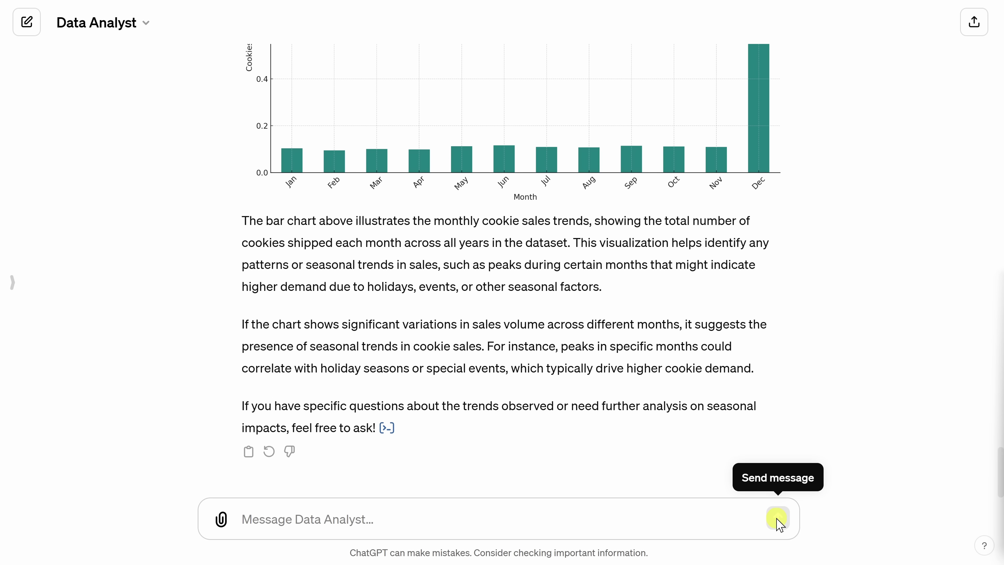
Step: Review the Monthly Cookie Sales Trends chart, highlighting the holiday-season demand point
{"action": "scroll", "coordinate": [675, 404], "scroll_direction": "up", "scroll_amount": 3}
{"action": "scroll", "coordinate": [676, 404], "scroll_direction": "up", "scroll_amount": 2}
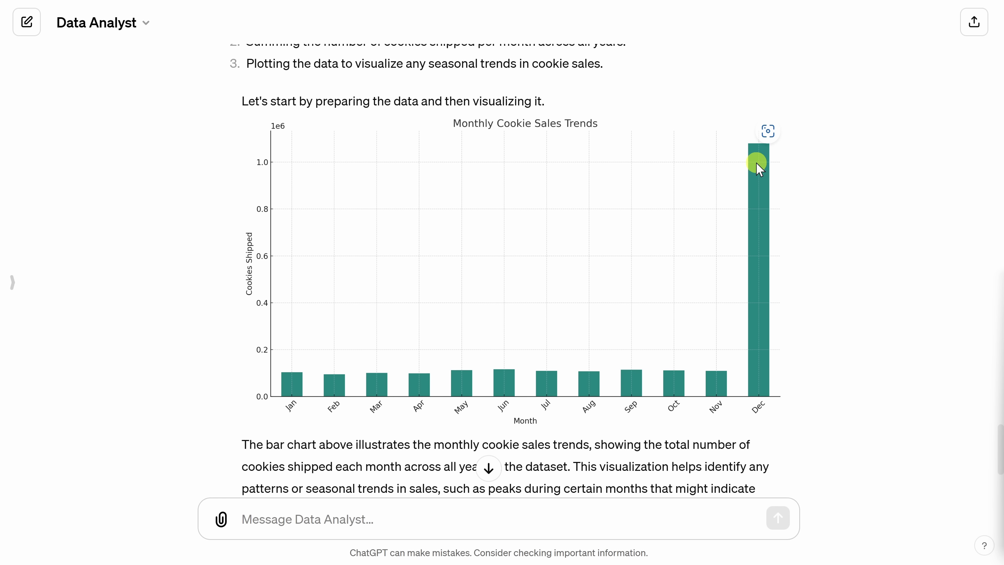
{"action": "scroll", "coordinate": [753, 170], "scroll_direction": "down", "scroll_amount": 5}
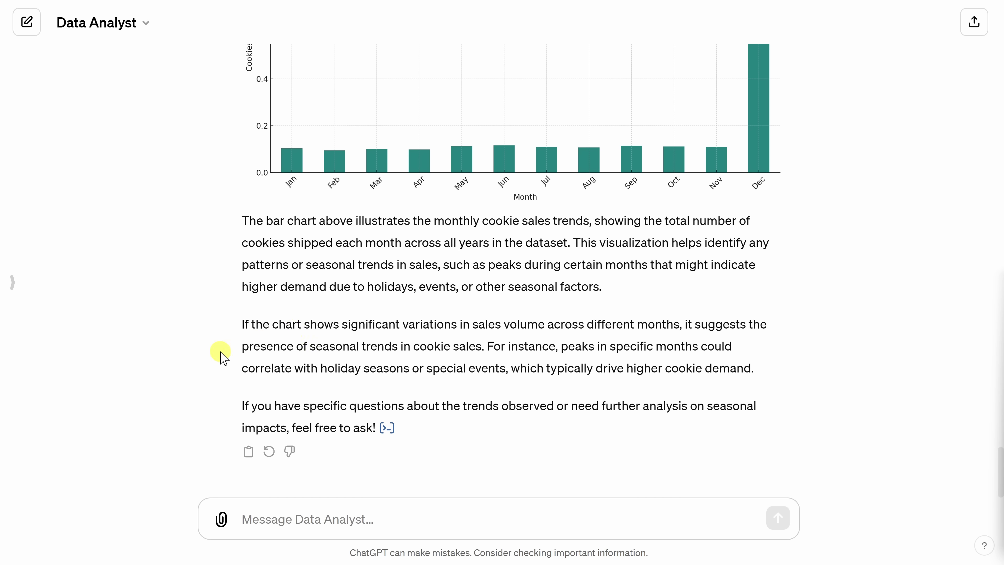
{"action": "left_click_drag", "start_coordinate": [253, 368], "coordinate": [469, 369]}
{"action": "left_click", "coordinate": [555, 374]}
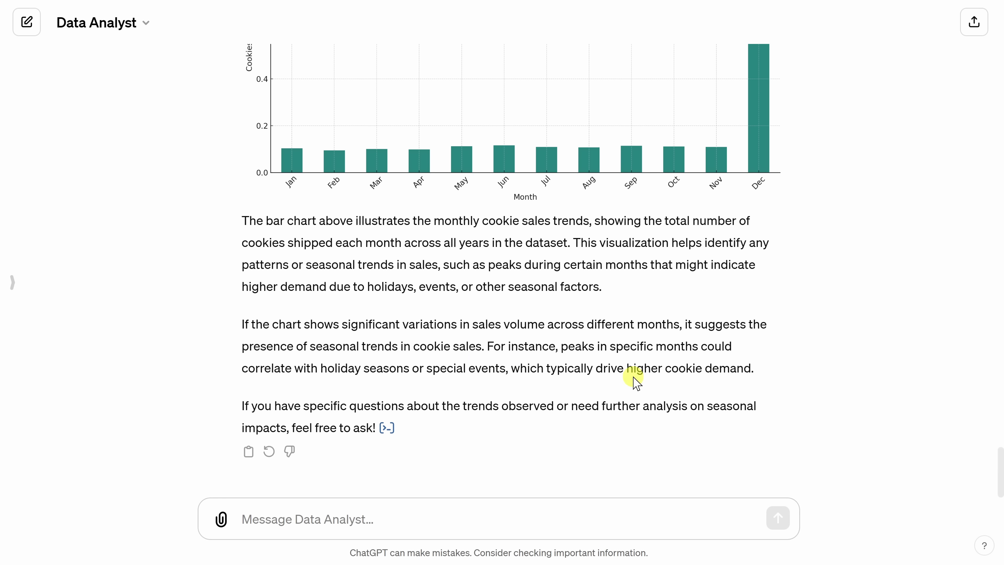